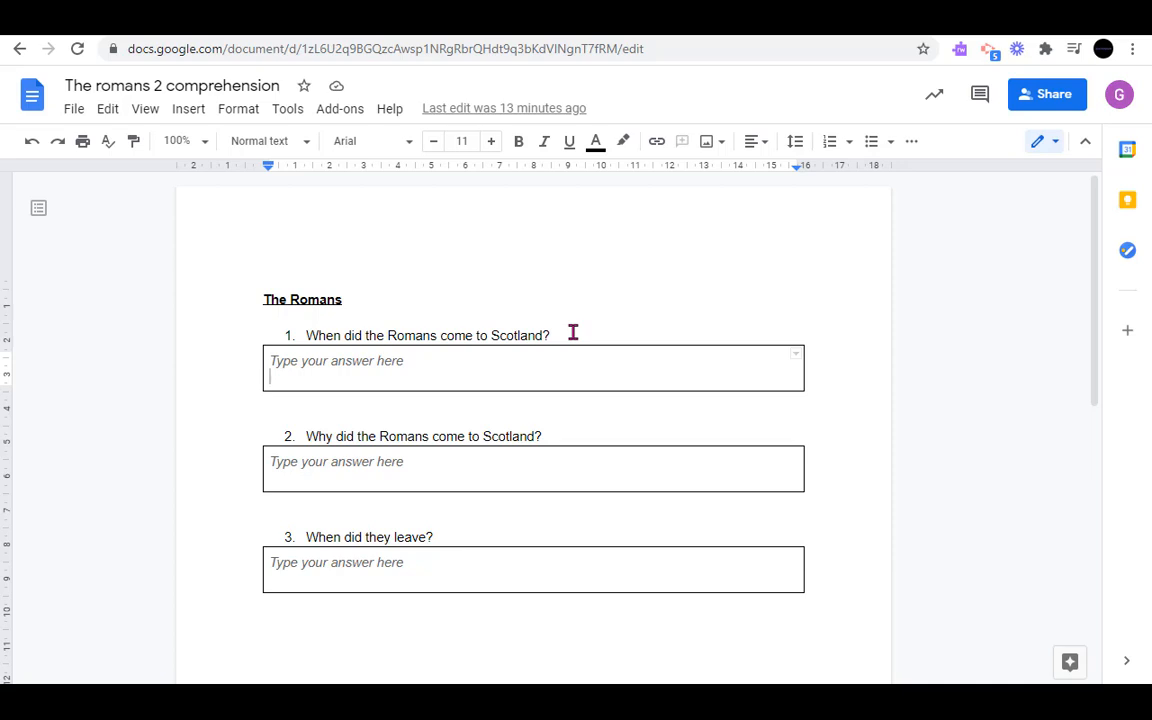
- Select the text of question 1 and use Explore to look through its related images and research
drag(548, 335, 308, 333)
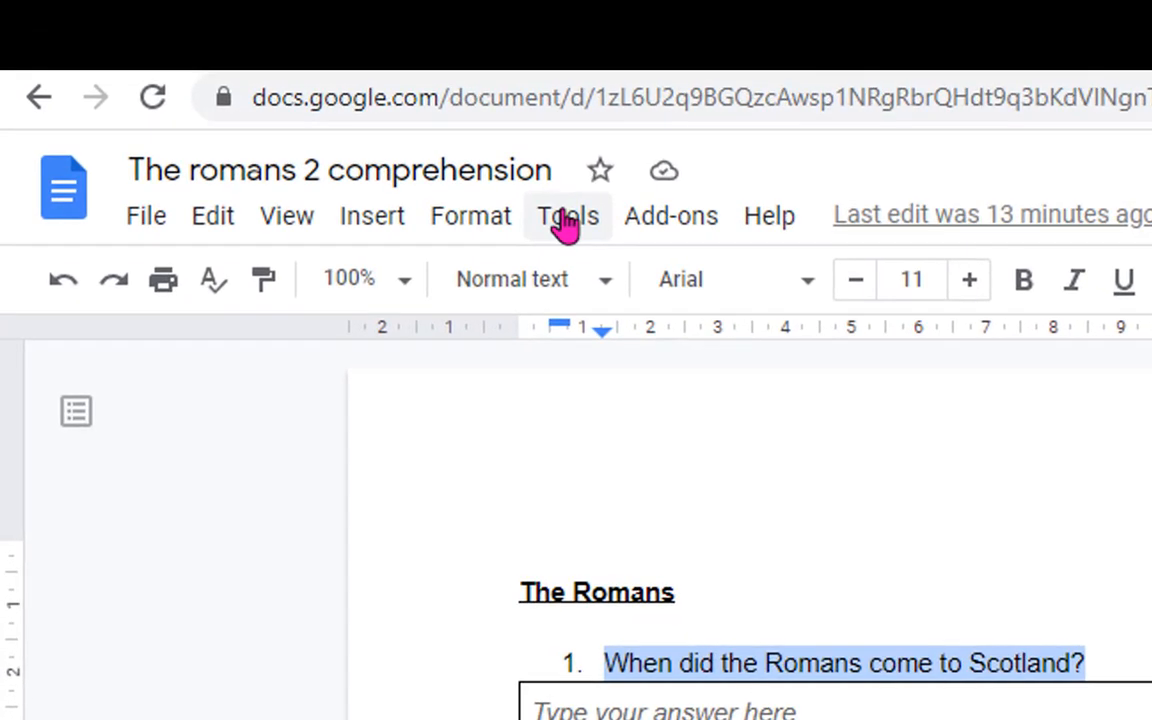
click(566, 225)
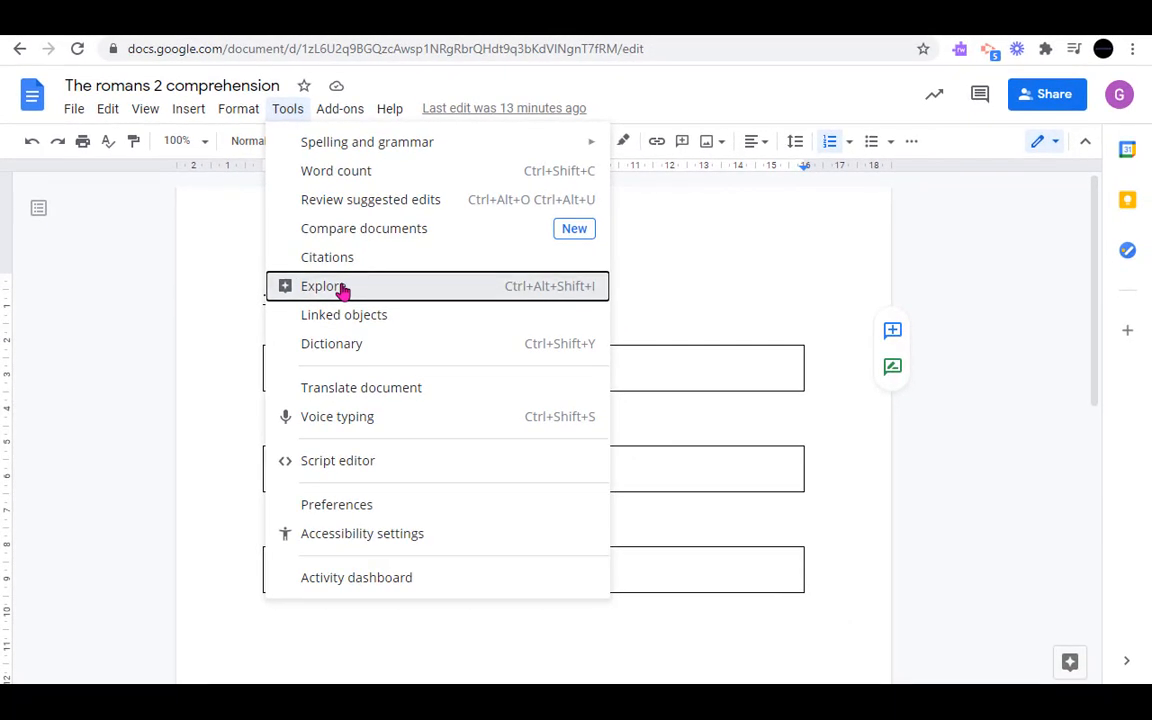
click(677, 573)
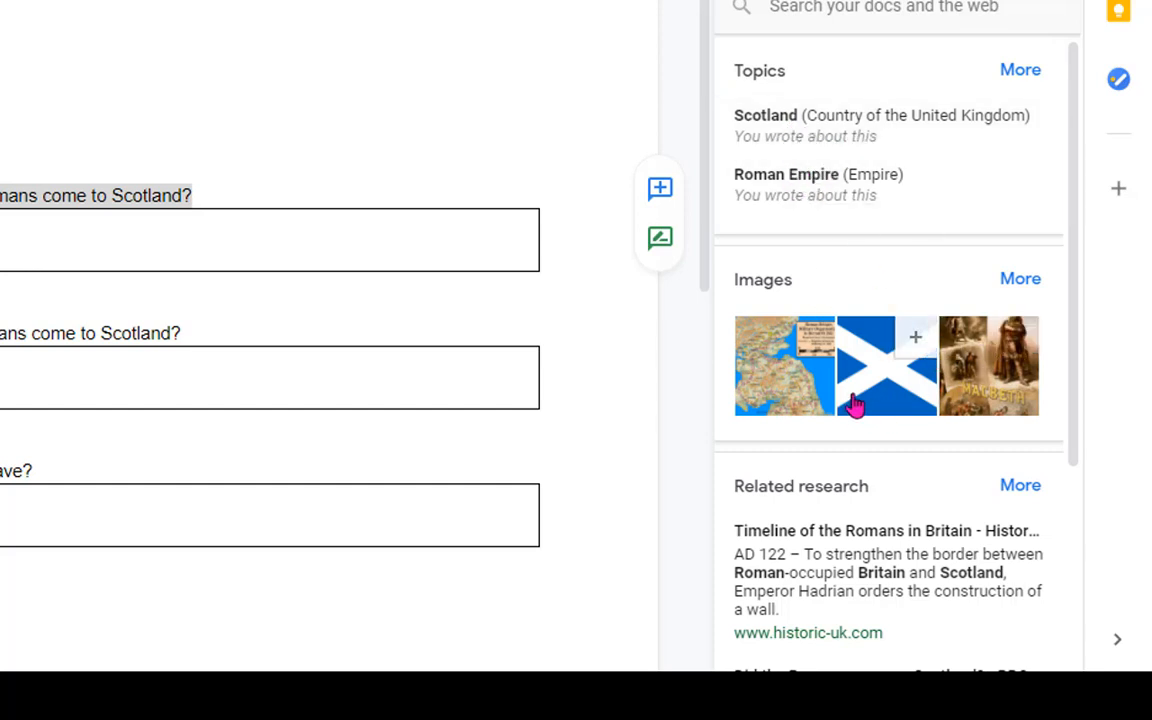
scroll(900, 378, down, 3)
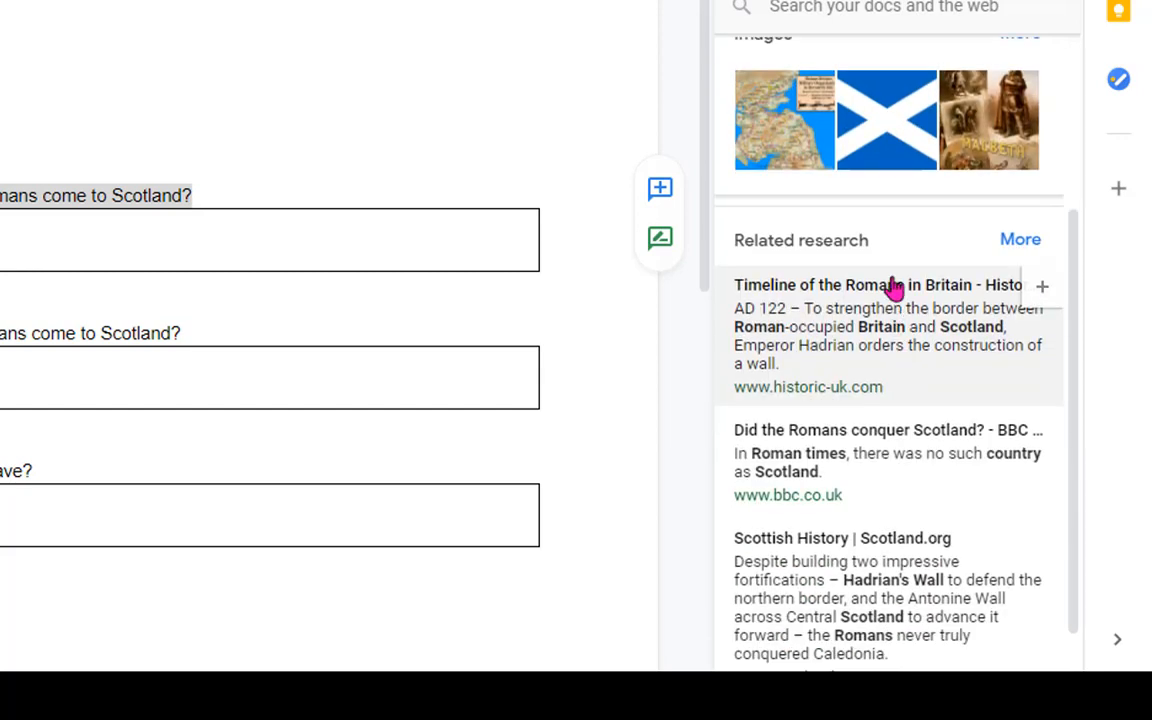
scroll(882, 314, down, 1)
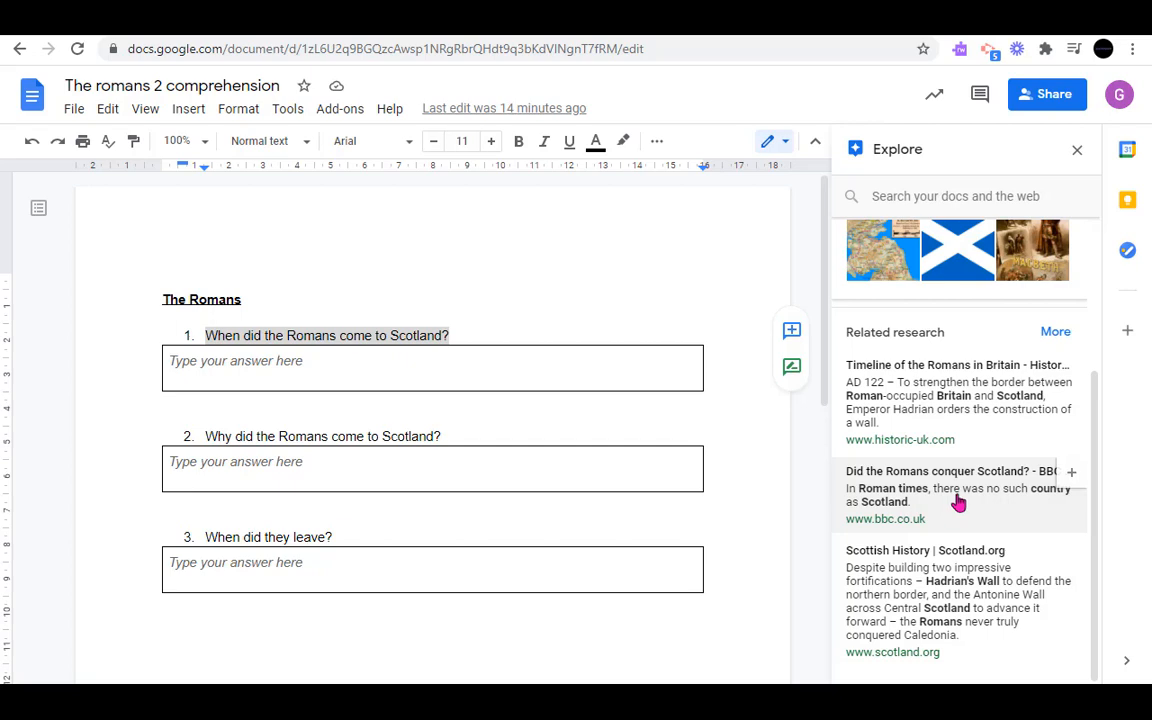
- Open the BBC result "Did the Romans conquer Scotland?" from the related research and read through the article
click(959, 500)
click(1001, 510)
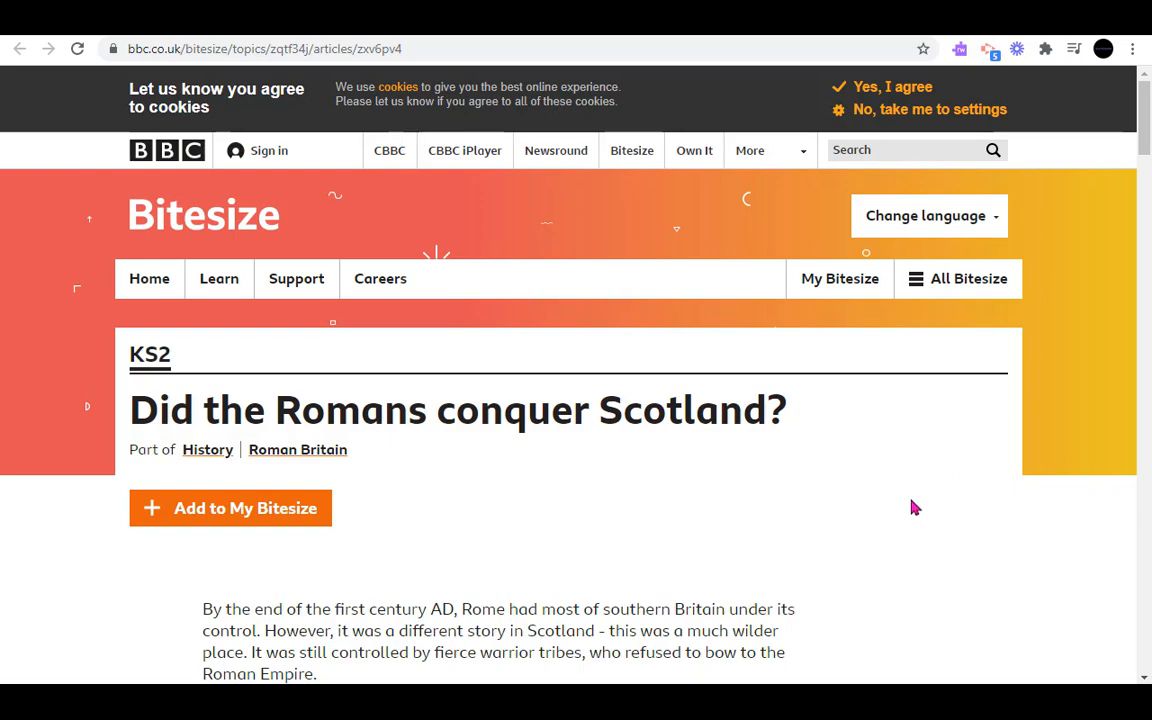
scroll(914, 508, down, 3)
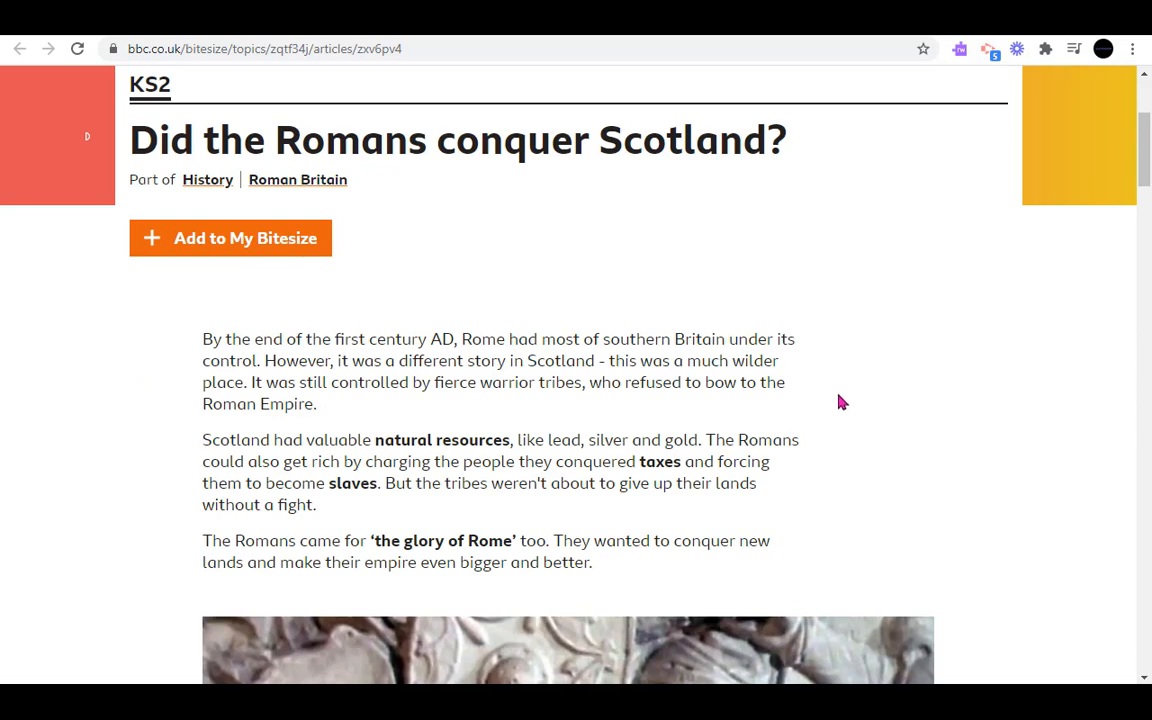
scroll(840, 401, down, 3)
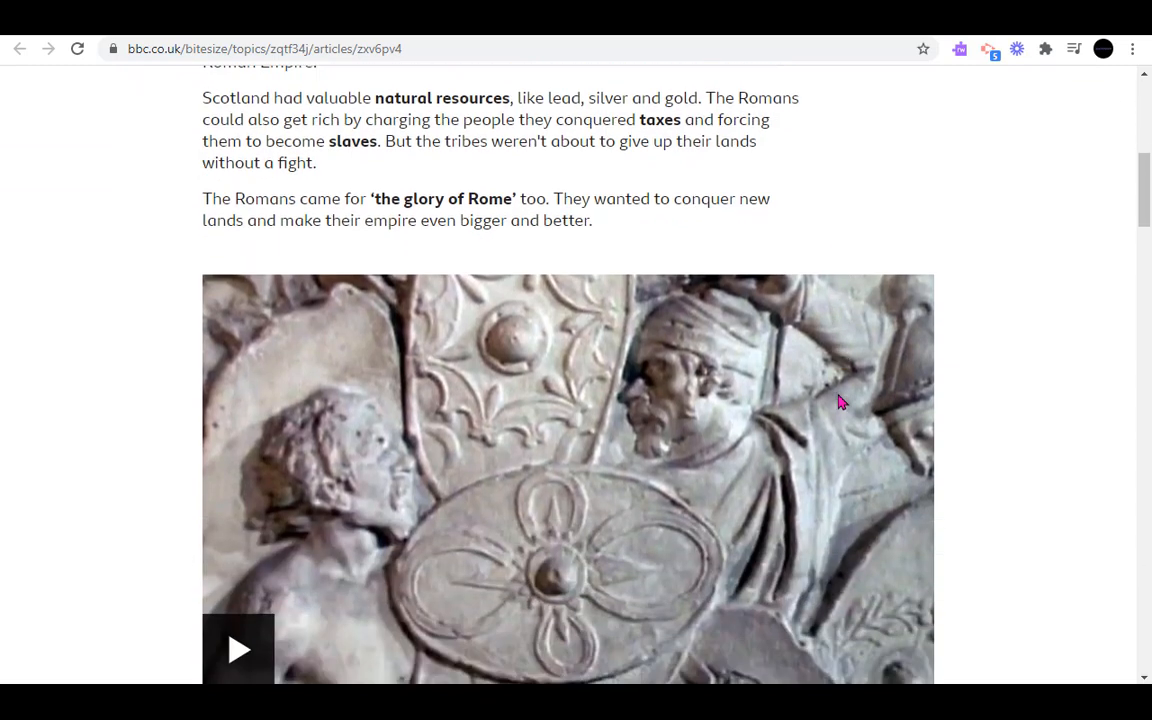
scroll(840, 401, down, 3)
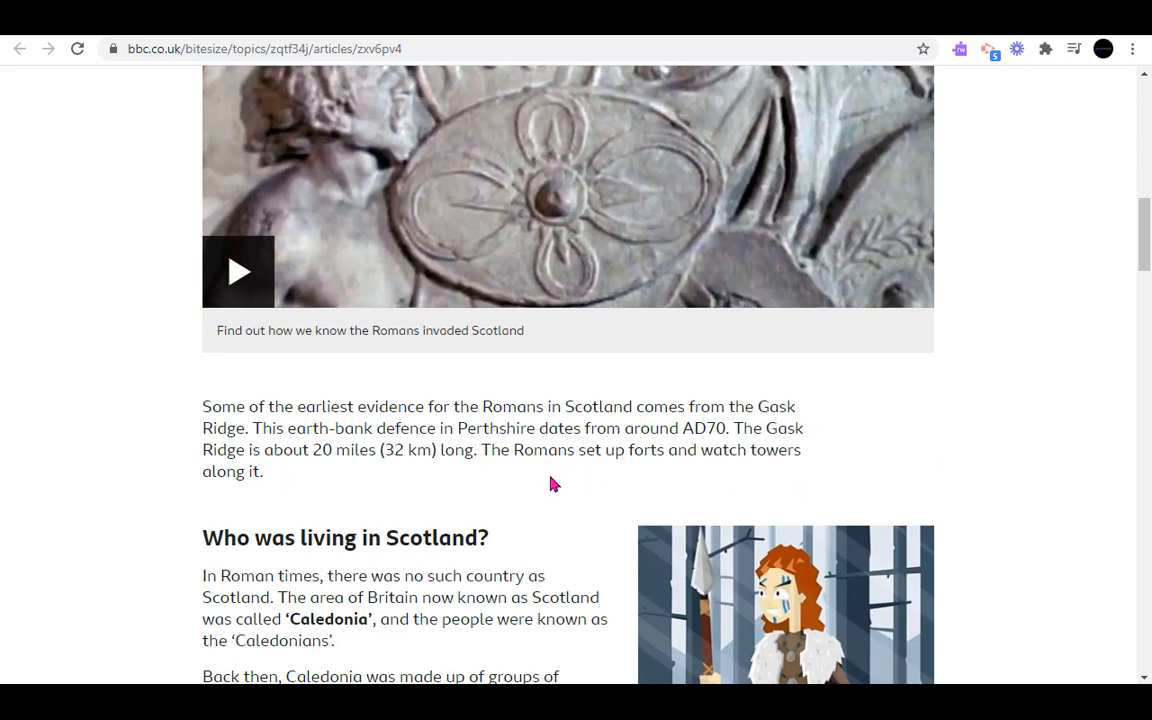
- Copy the BBC Bitesize article's web address and paste it on a new line beneath question 1 in the Google Docs worksheet
click(505, 45)
key(ctrl+c)
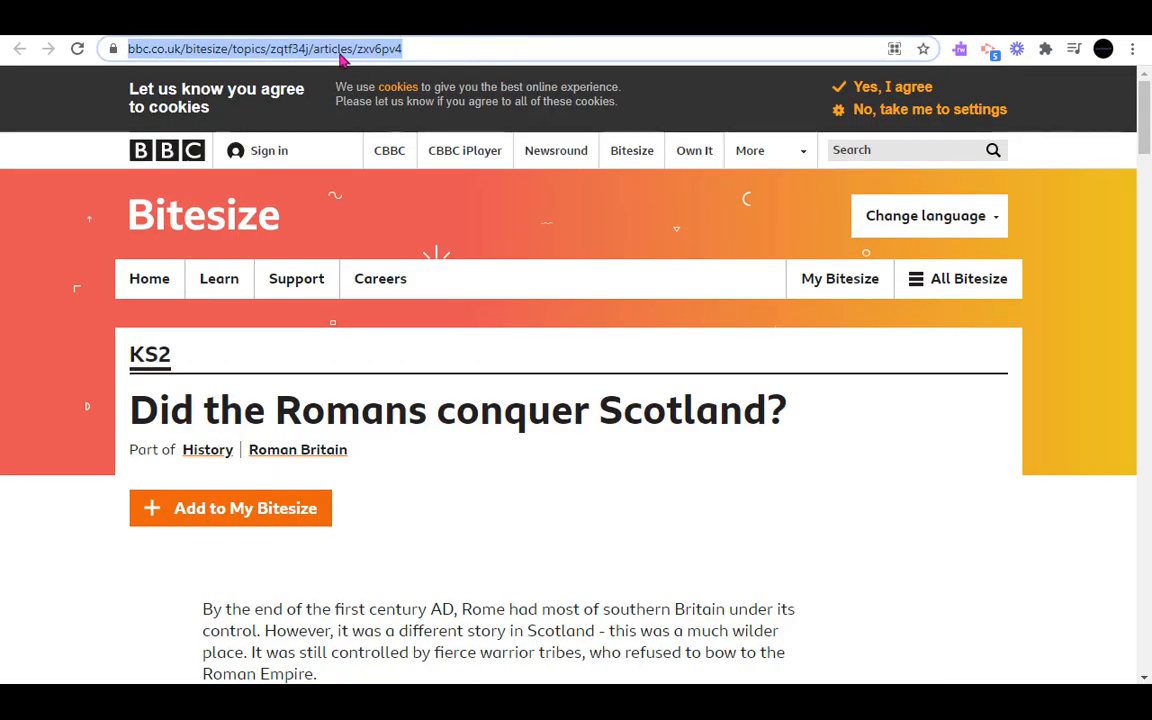
click(362, 20)
click(467, 331)
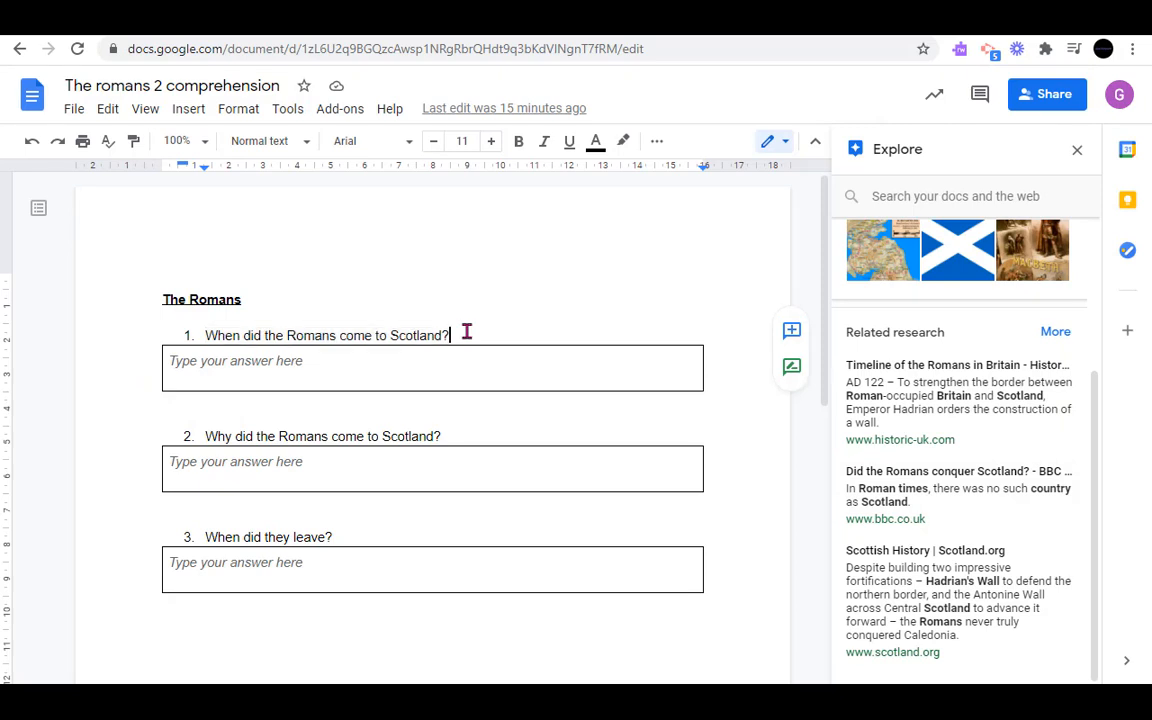
key(shift+Return)
key(ctrl+v)
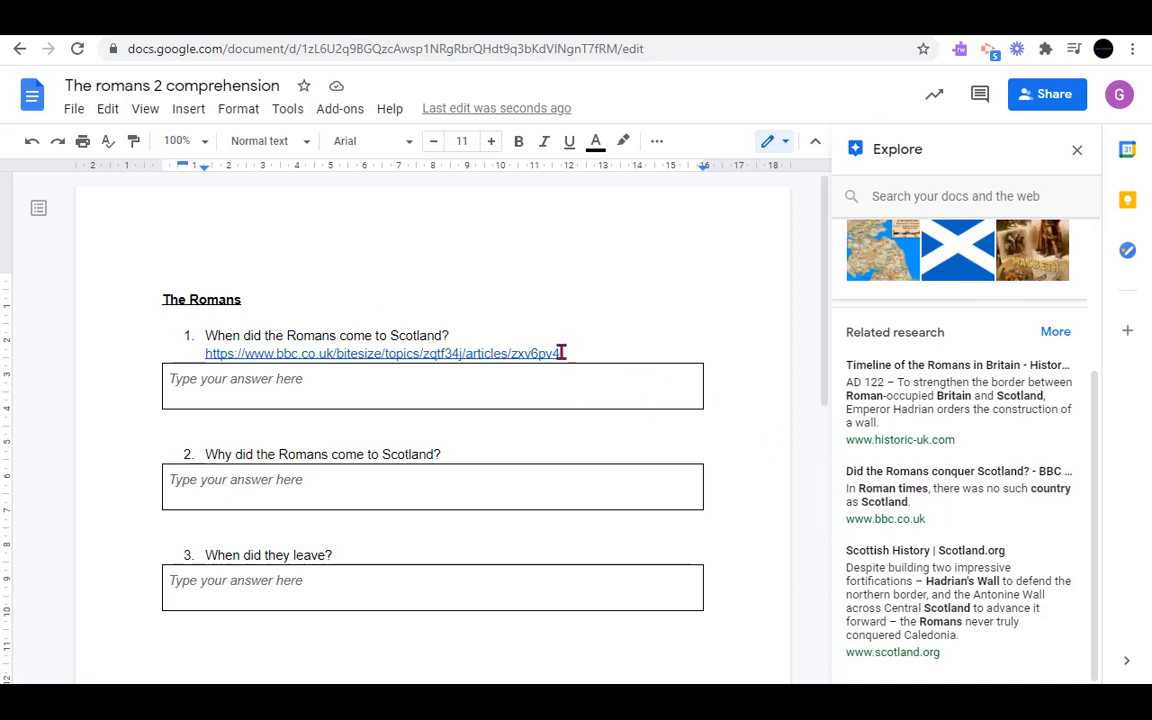
- Delete the article link and its line beneath question 1
drag(590, 352, 205, 355)
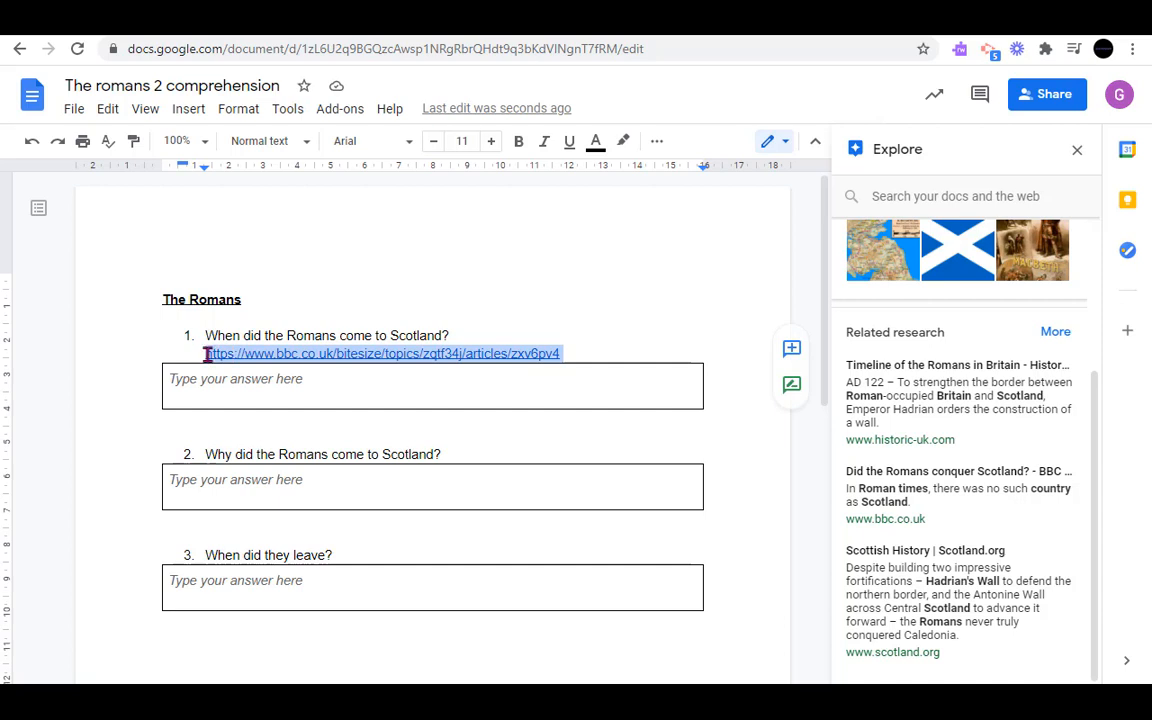
key(BackSpace)
key(BackSpace)
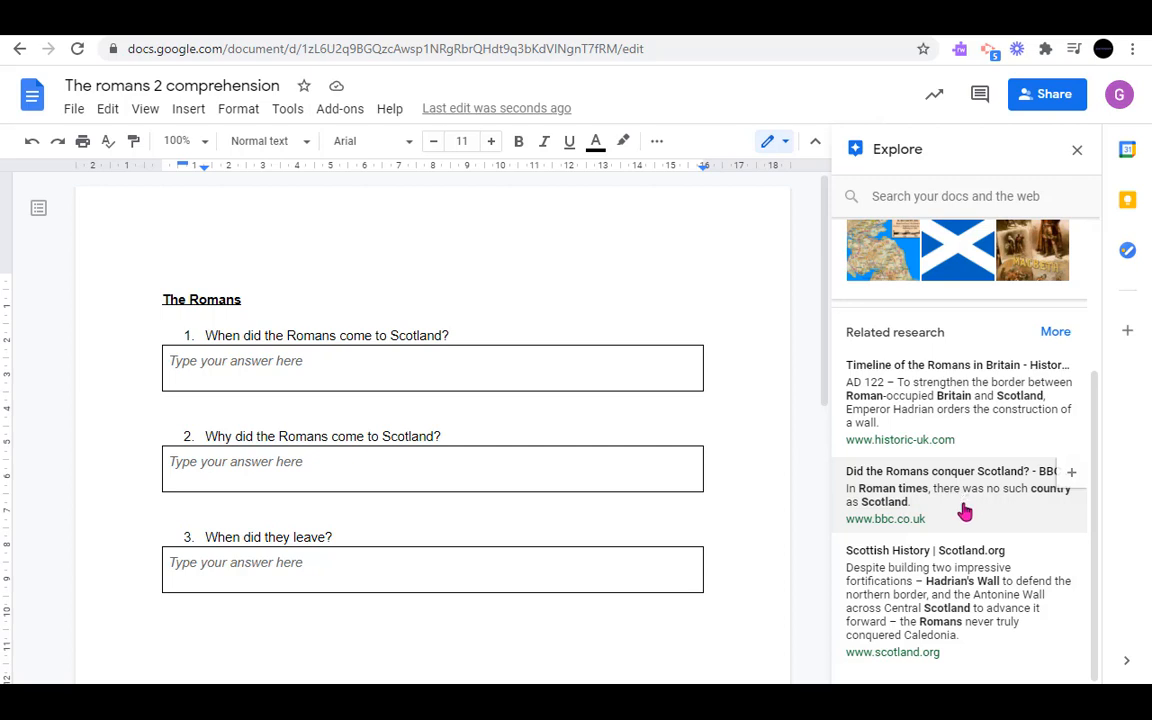
- Add the deliberately misspelled word "Waht" at the end of question 1 and place the cursor in it
text(Waht)
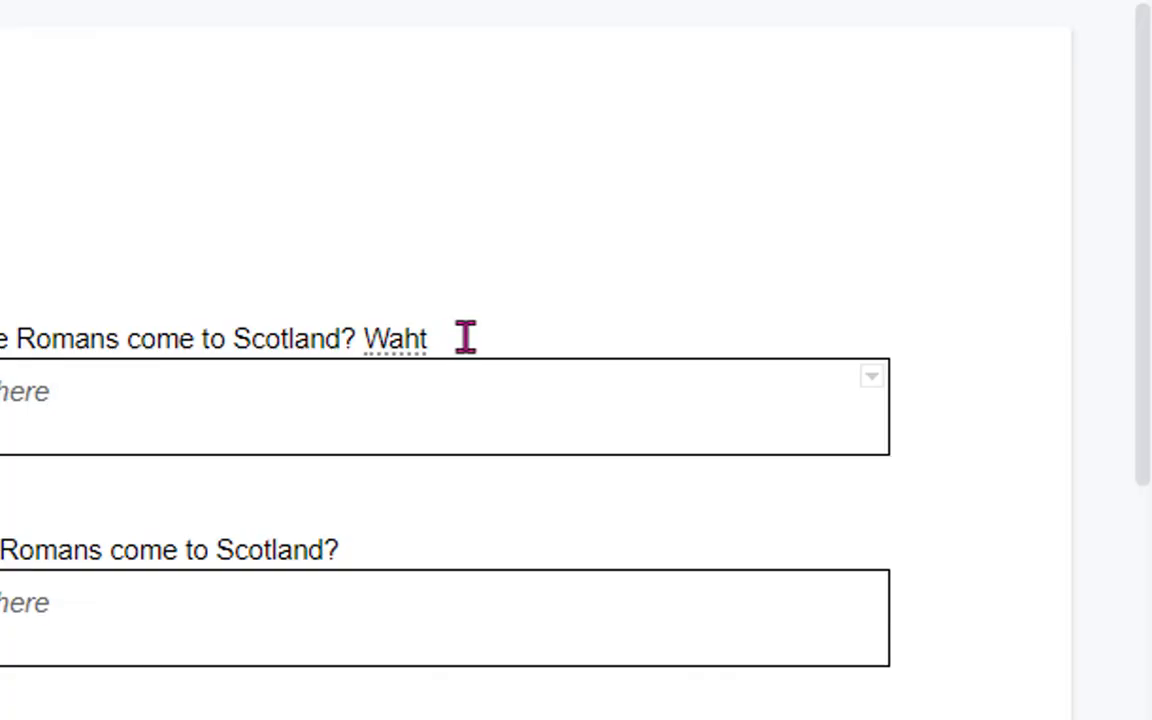
key(Down)
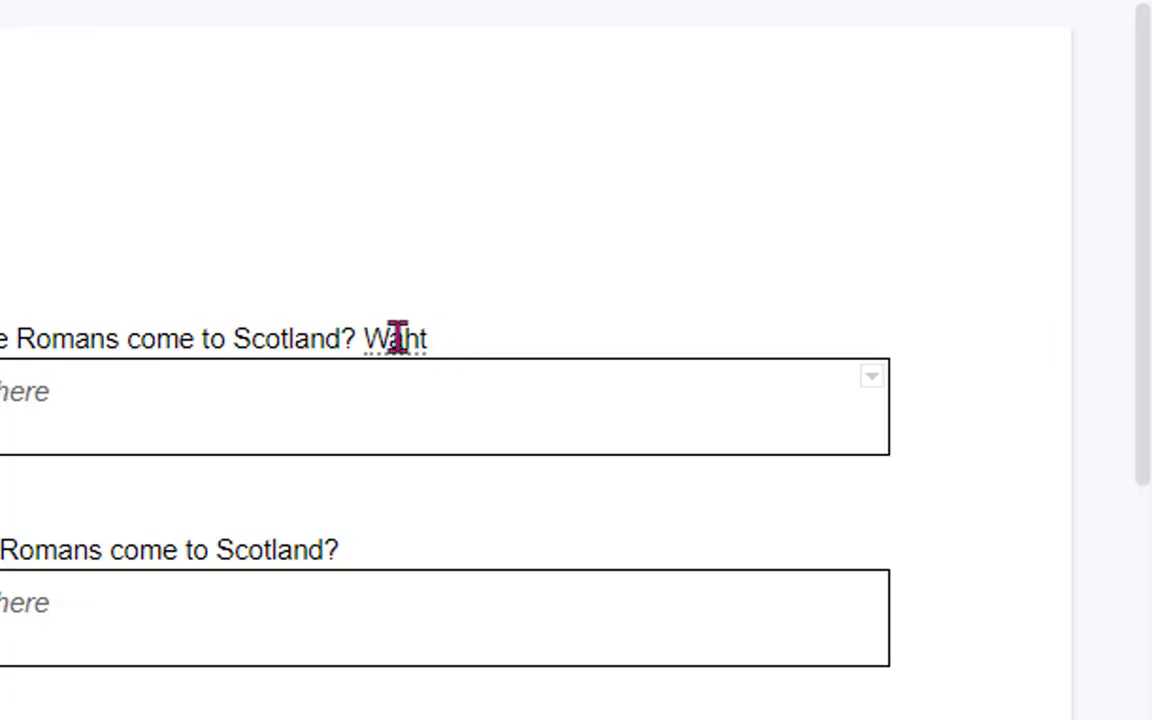
click(404, 340)
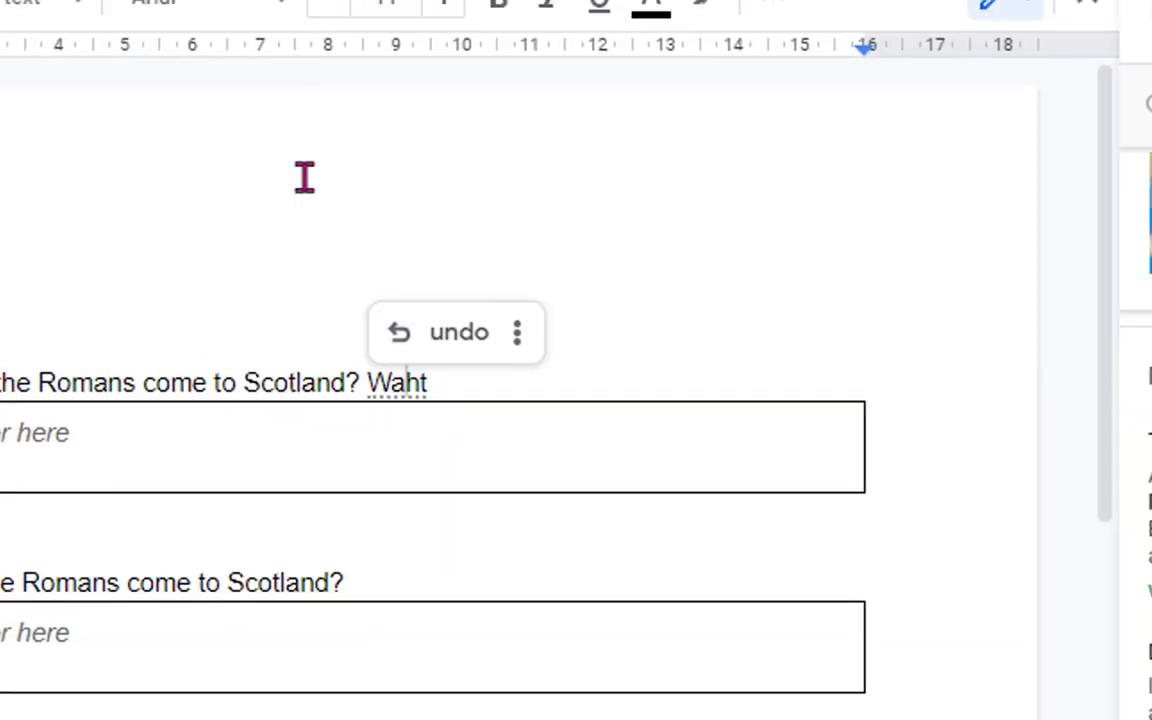
- Run the spelling and grammar check, change "Waht" to "What" with its suggestion, and close the check
click(116, 174)
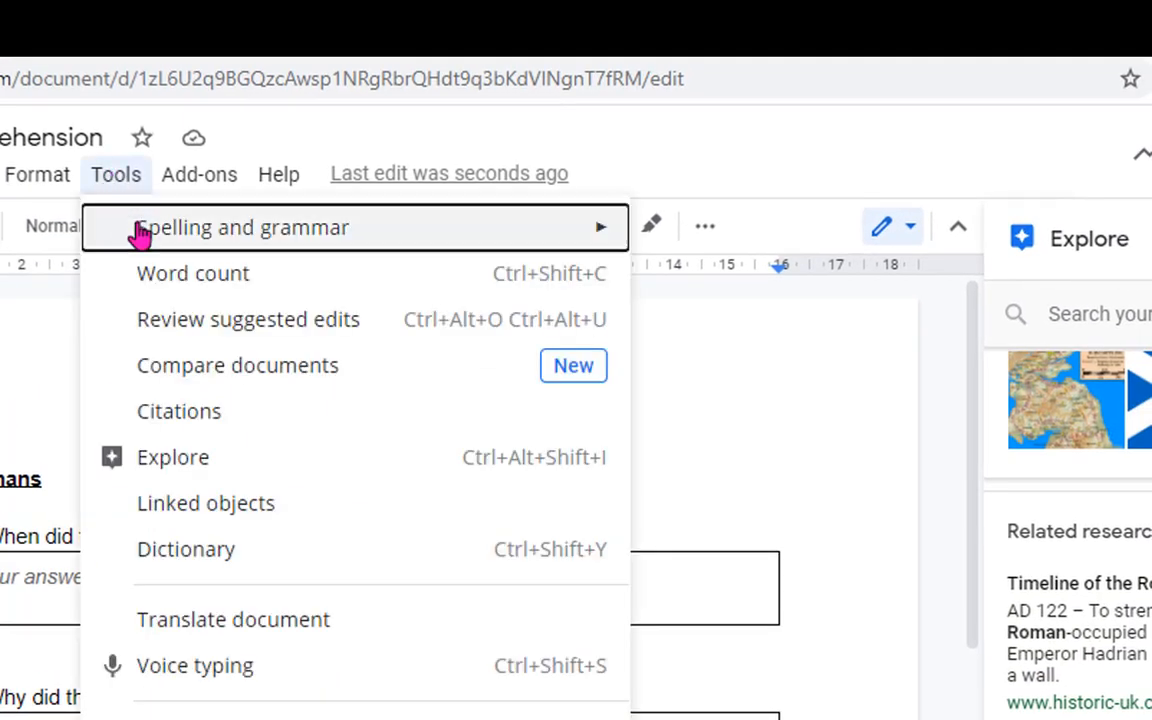
mouse_move(306, 234)
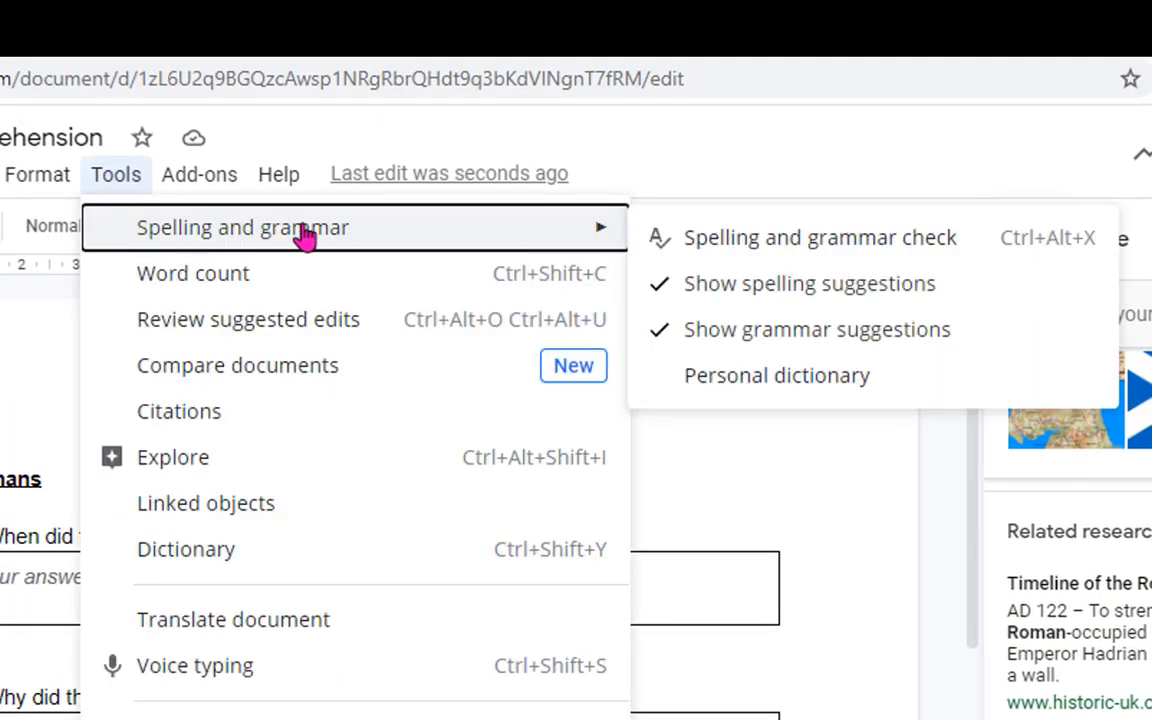
click(706, 244)
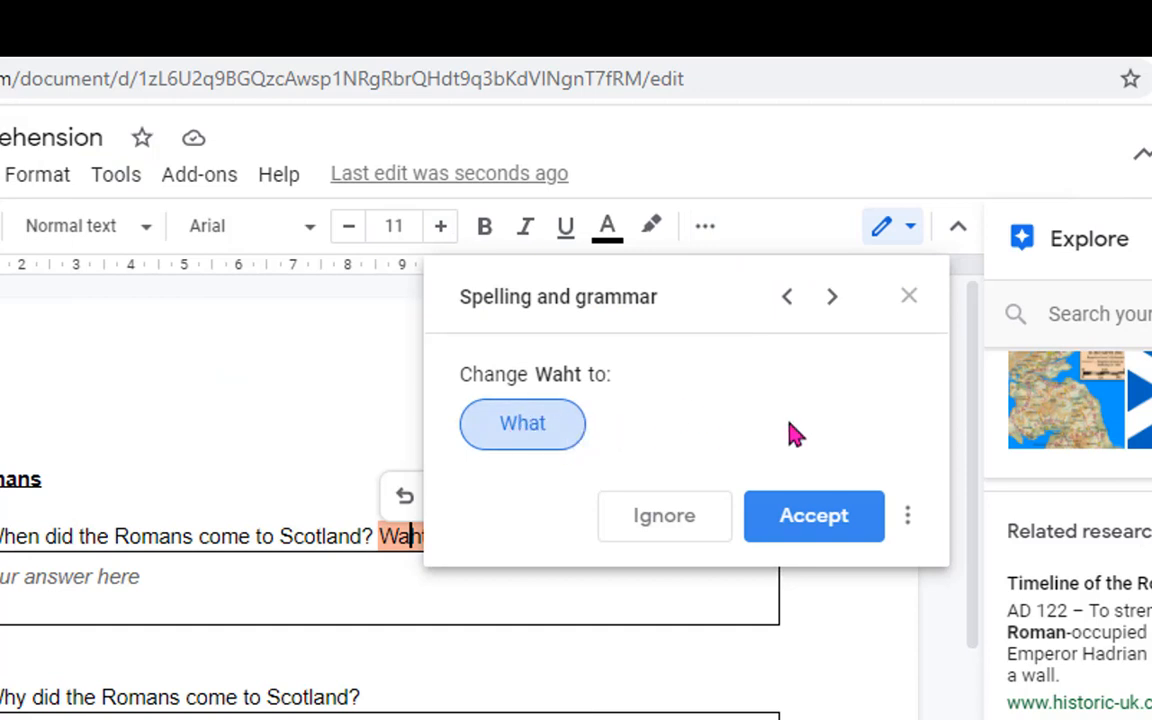
click(533, 430)
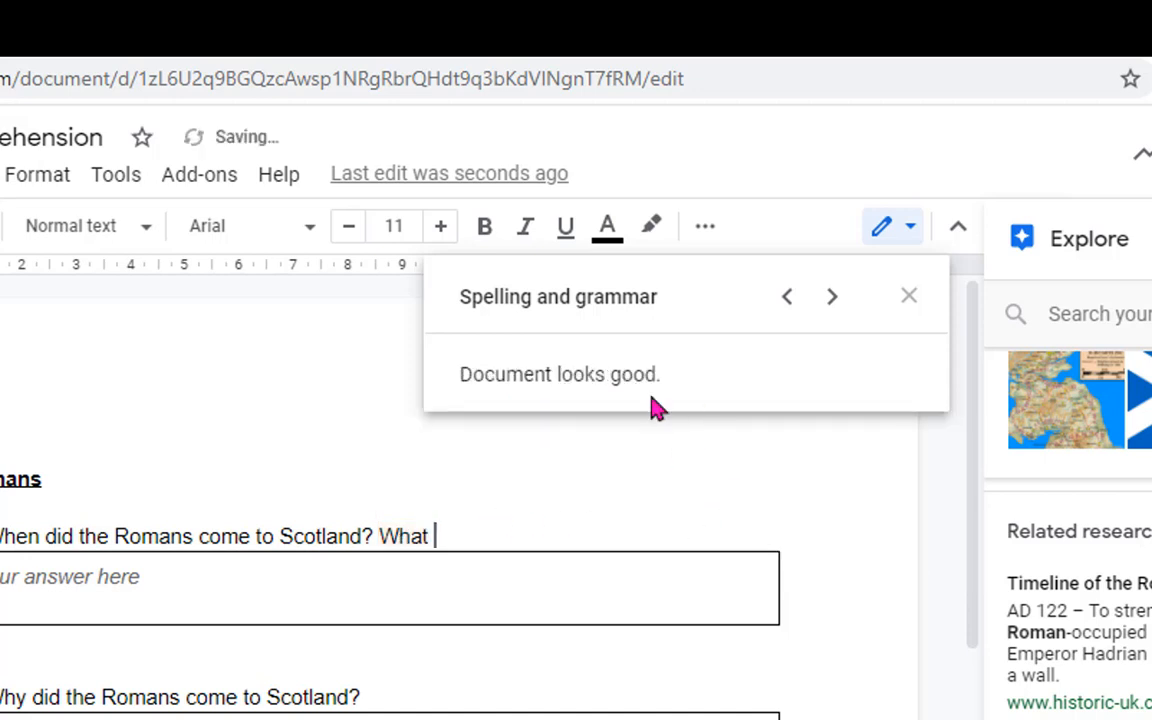
click(907, 297)
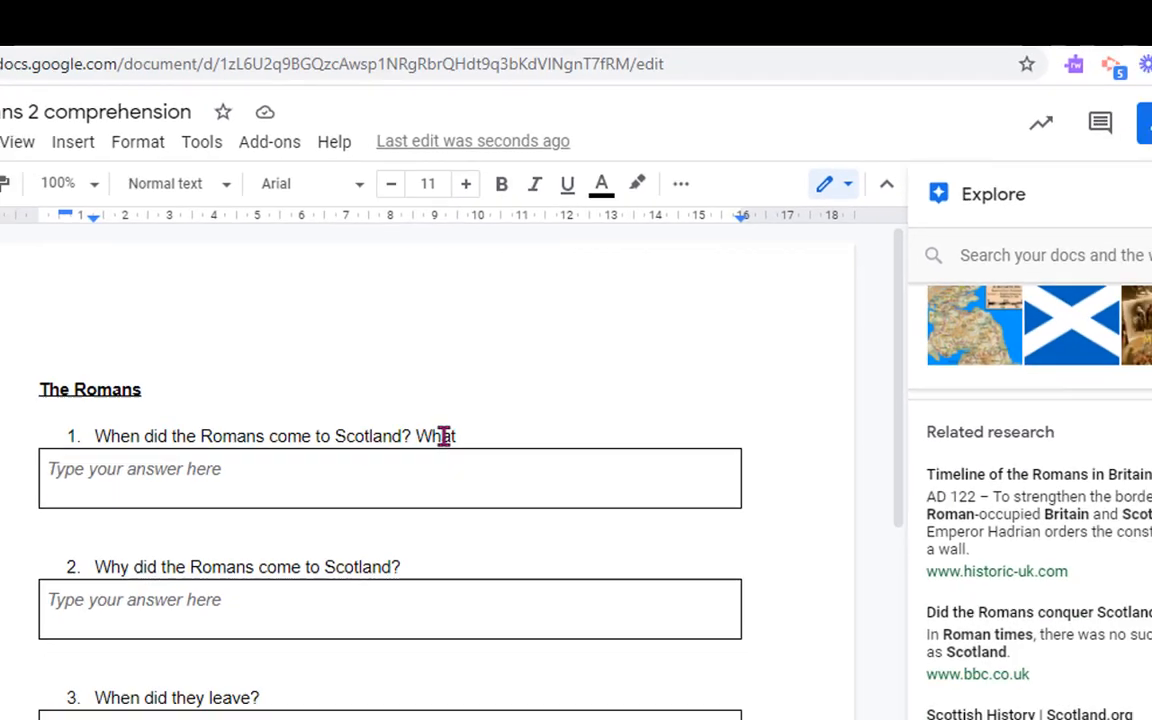
- Delete the word "What" from the end of question 1
double_click(443, 437)
key(BackSpace)
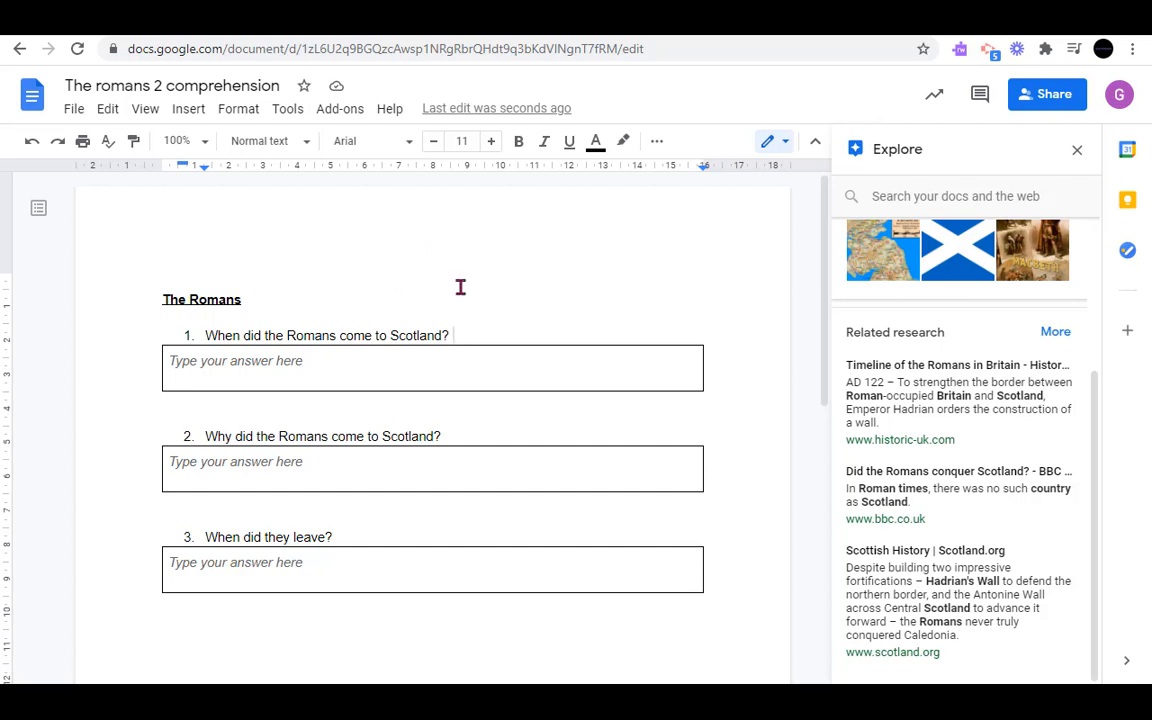
click(514, 319)
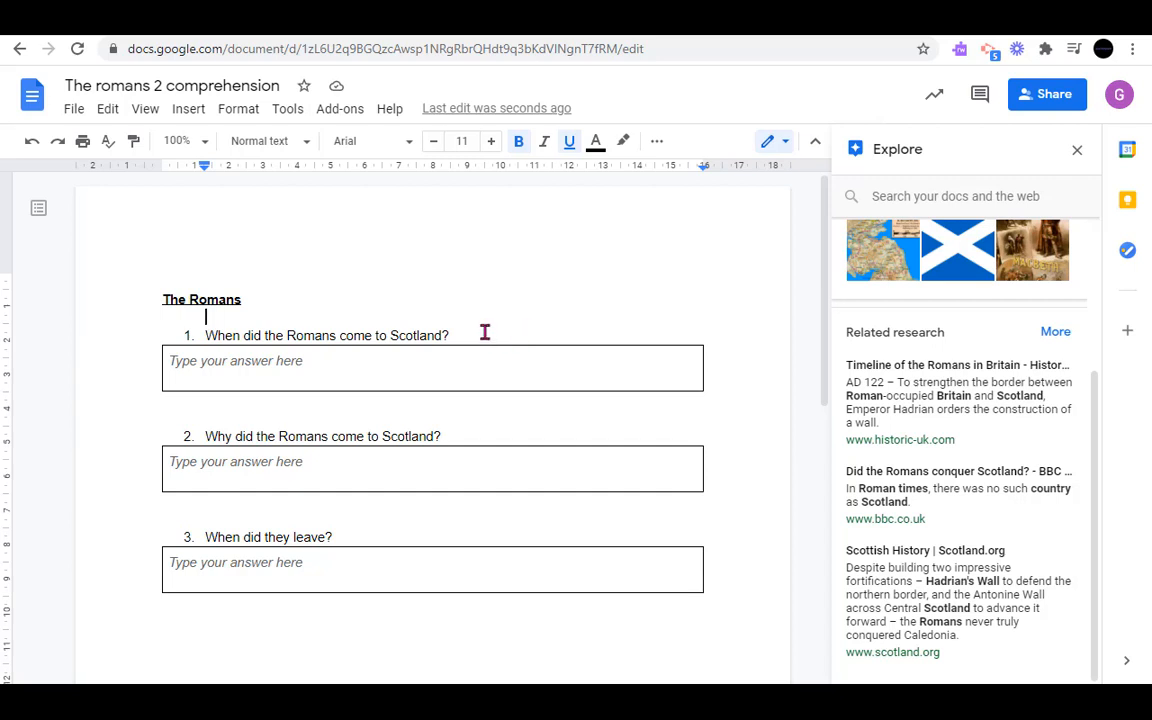
click(485, 333)
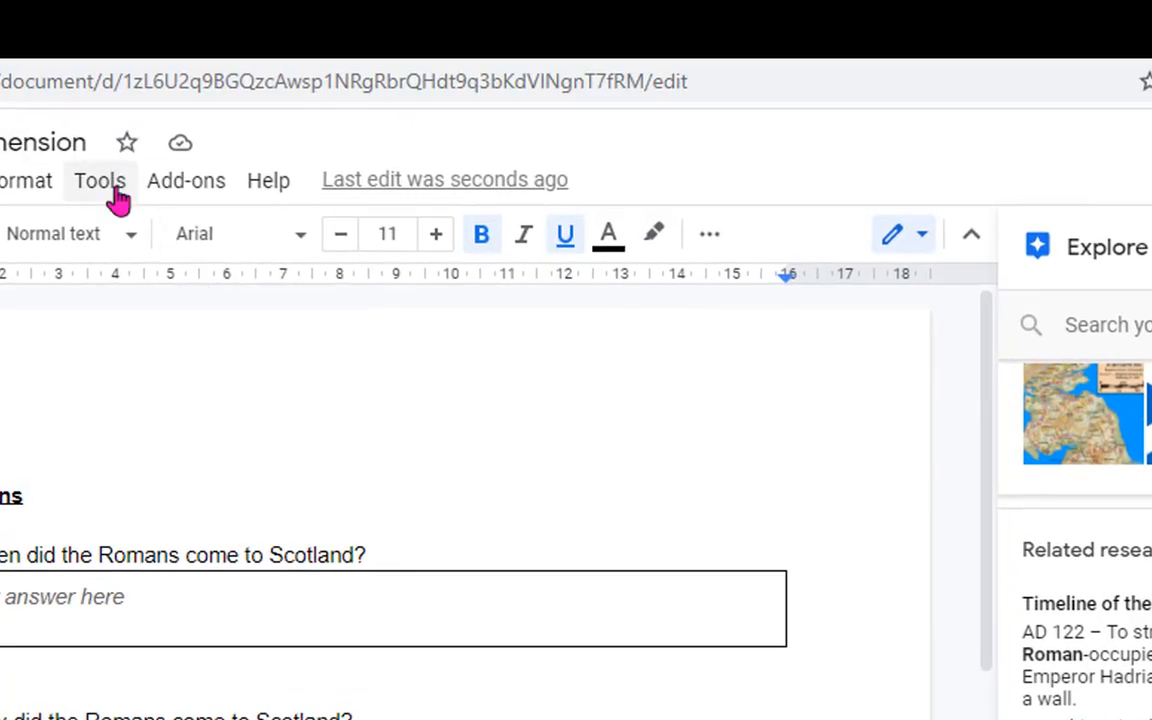
- Create a French translation of the document as a new copy titled "Translated copy of The romans 2 comprehension"
click(117, 198)
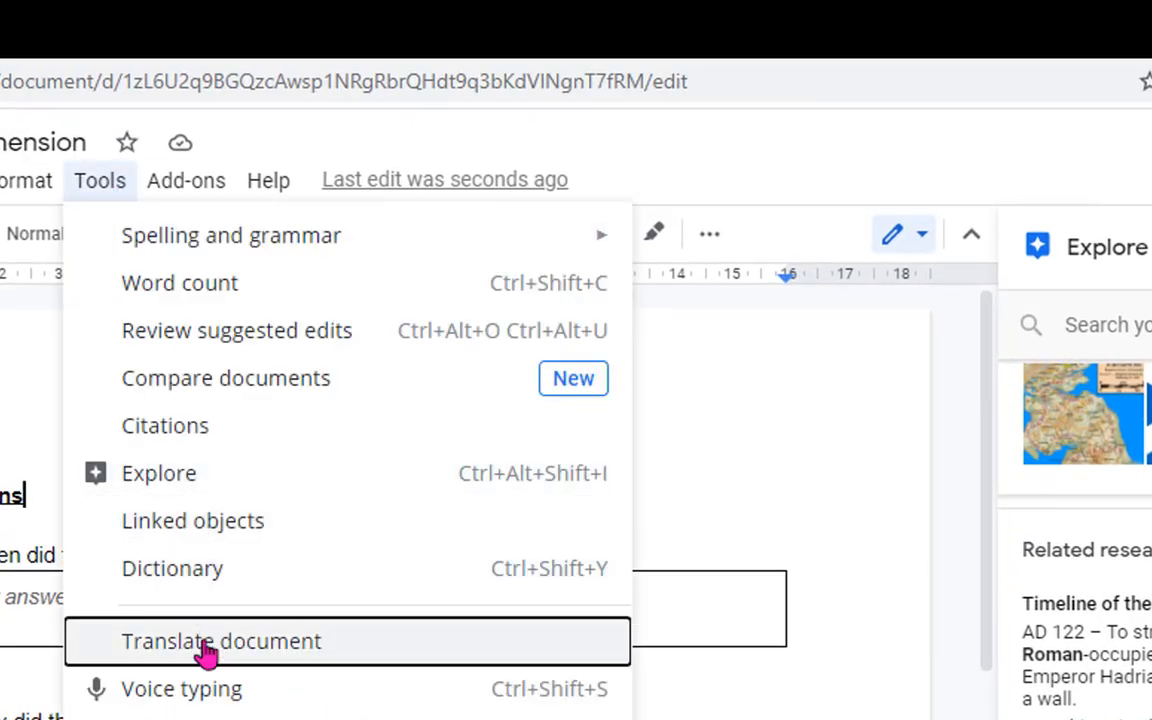
click(207, 650)
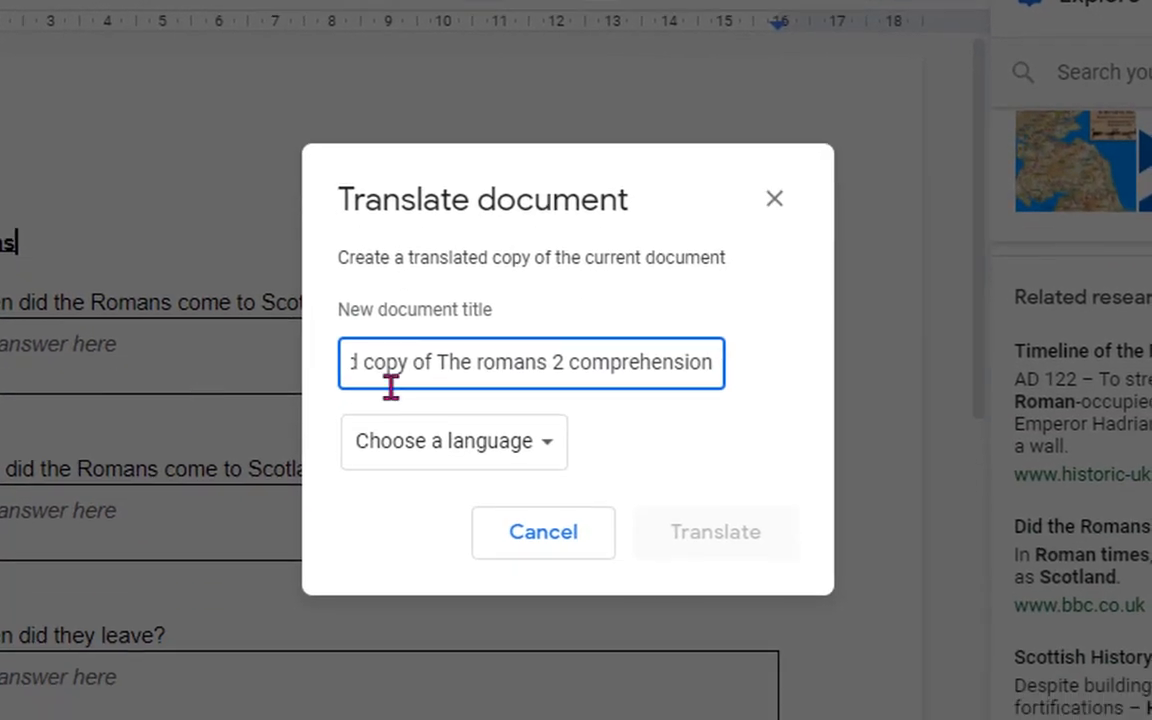
drag(400, 361, 239, 373)
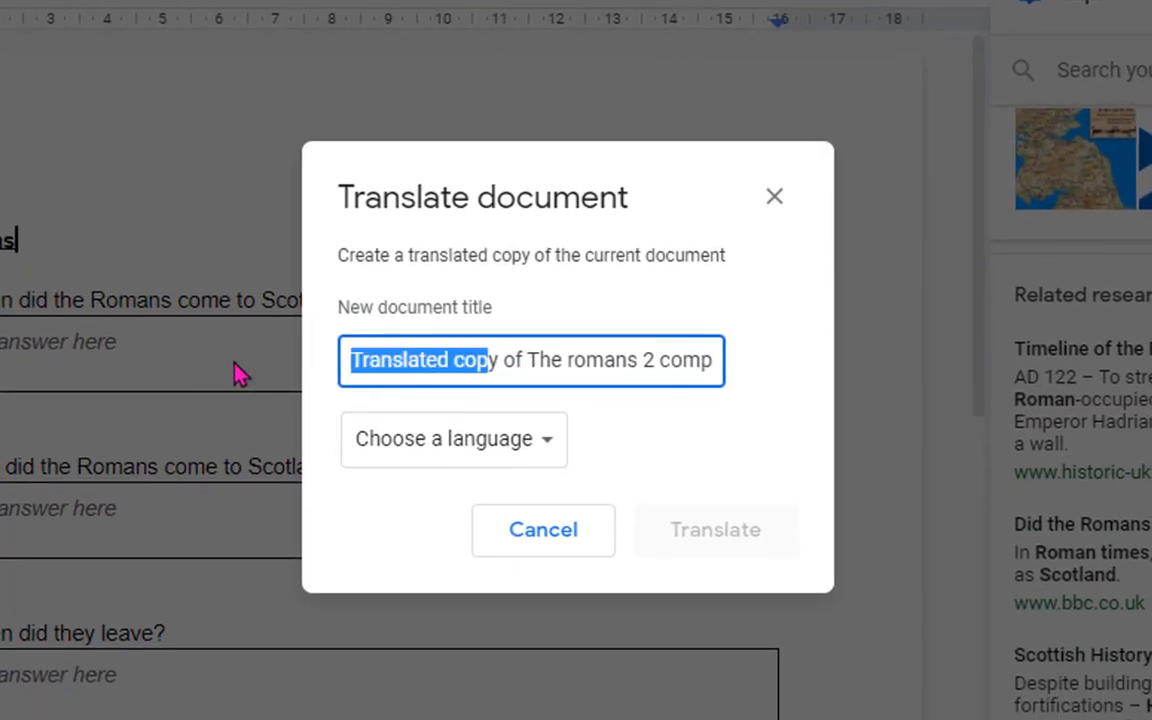
click(349, 363)
drag(349, 363, 823, 373)
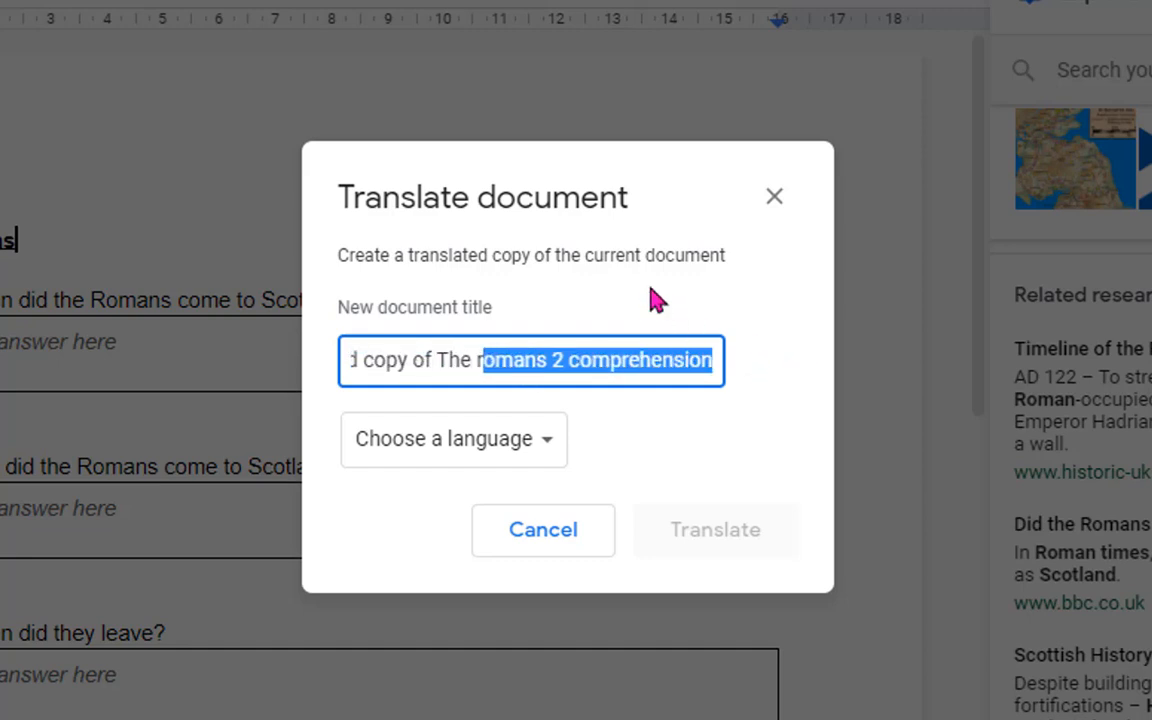
click(551, 456)
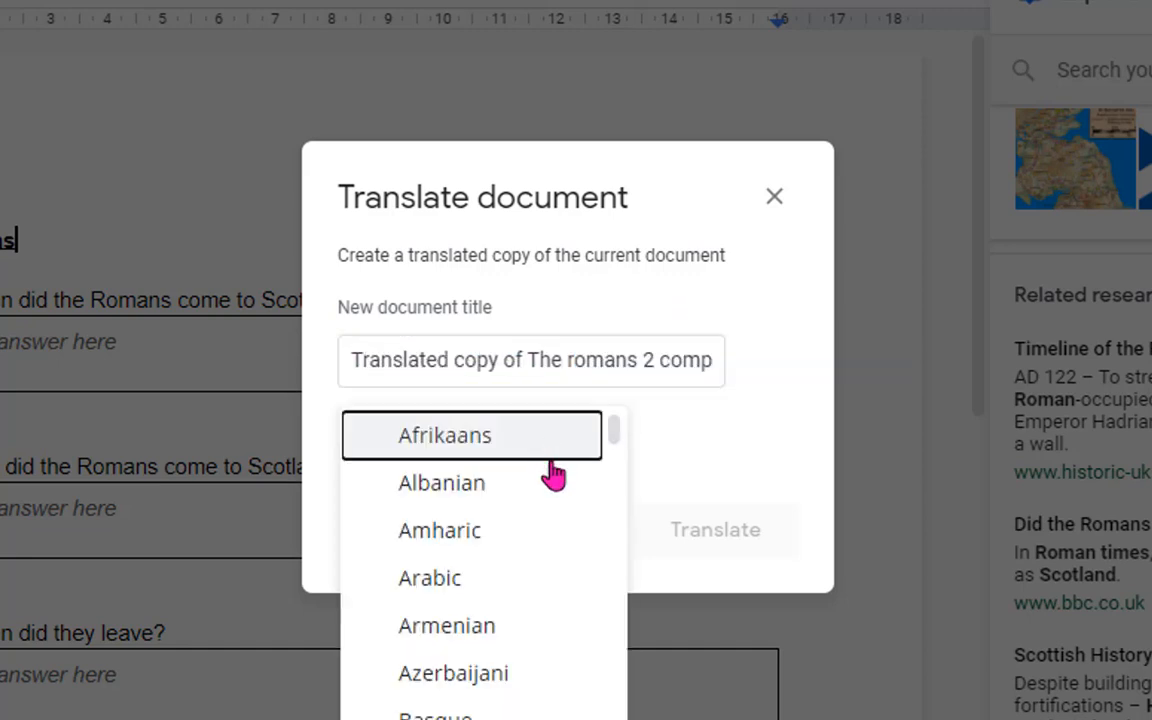
scroll(524, 555, down, 2)
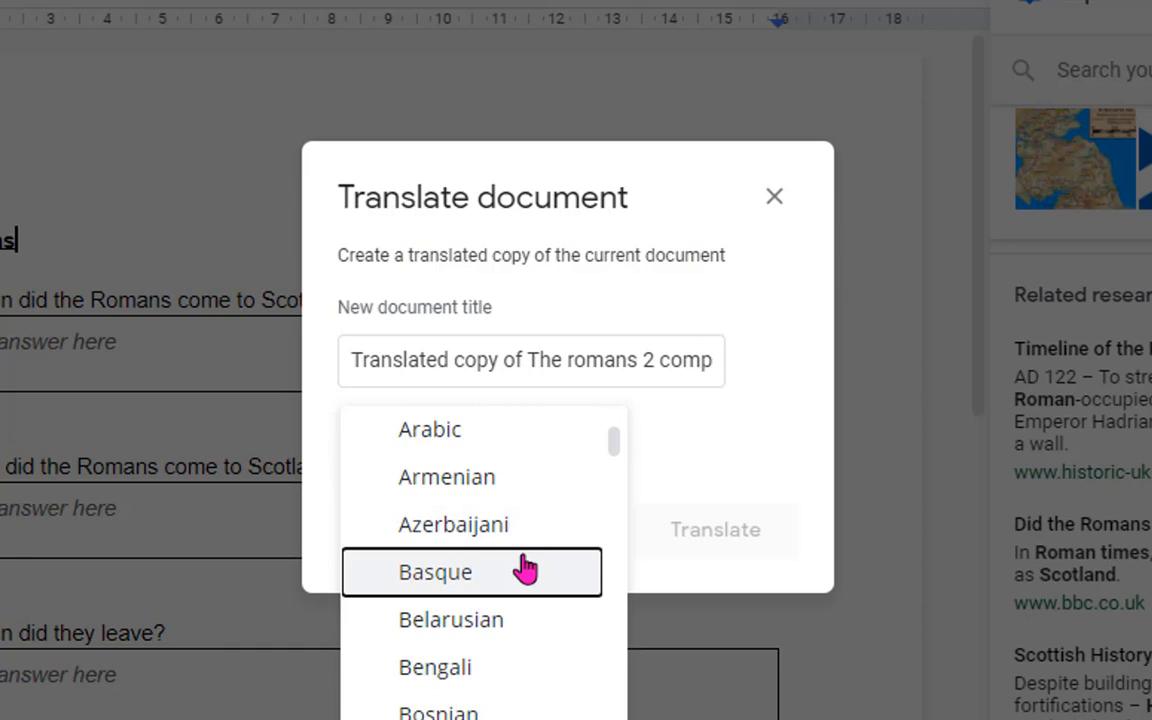
scroll(525, 567, down, 5)
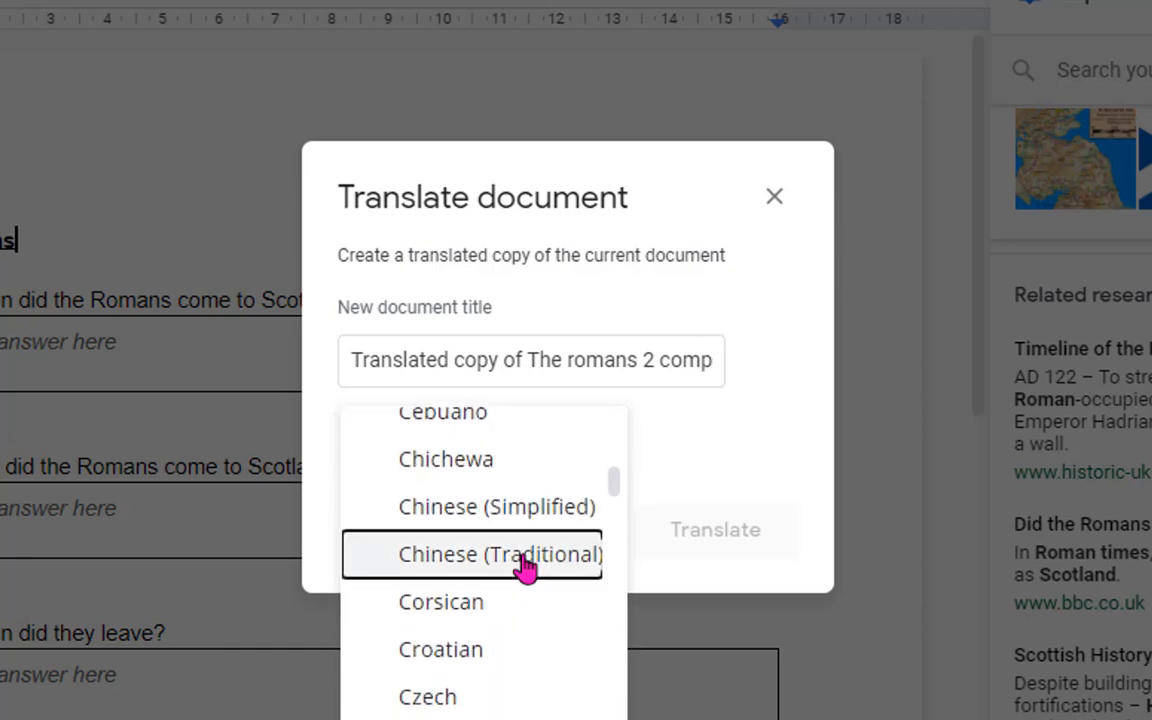
scroll(470, 600, down, 5)
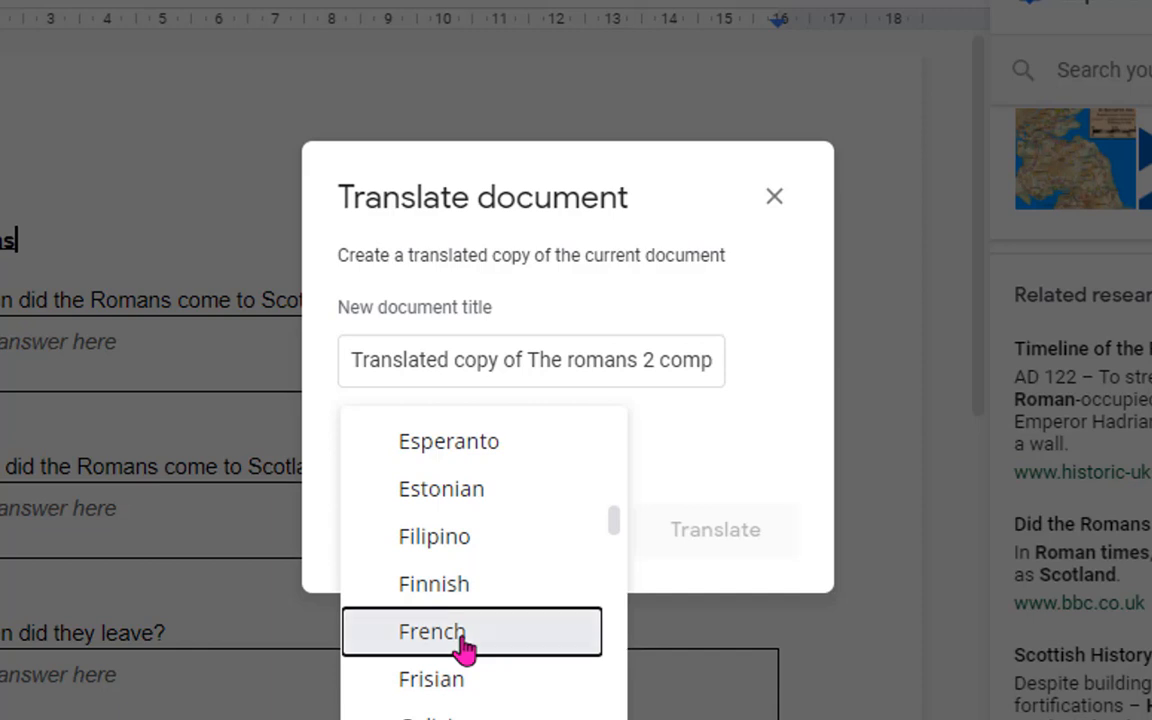
click(466, 648)
click(754, 531)
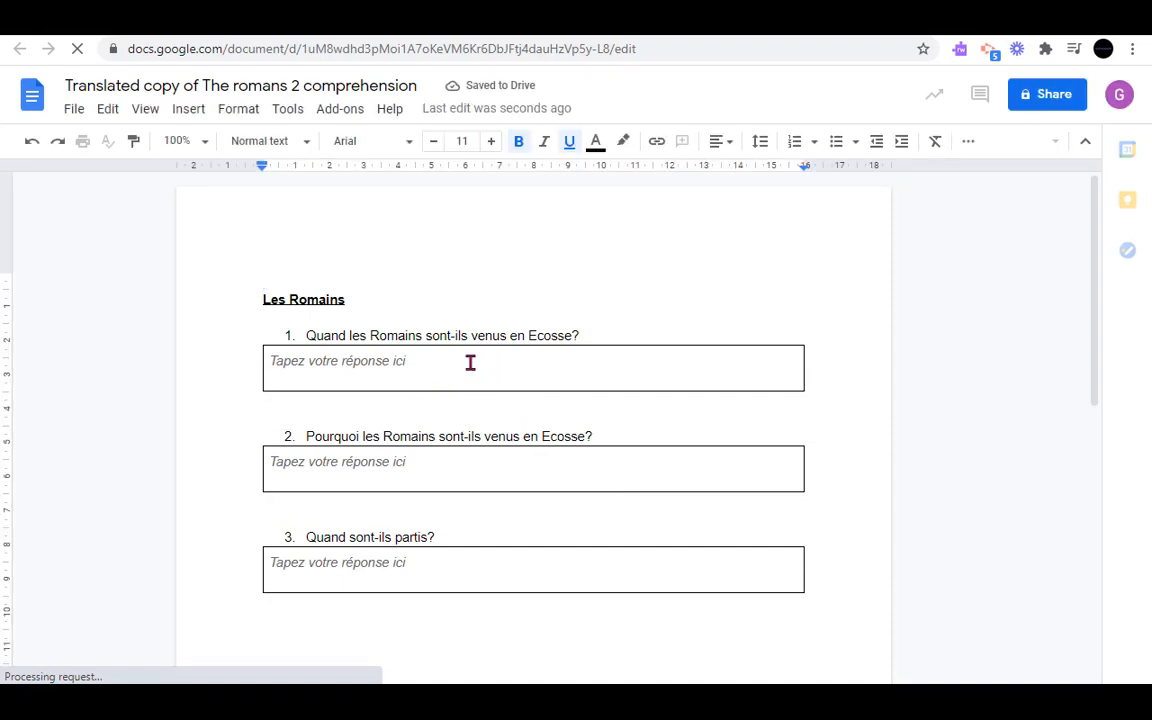
click(470, 362)
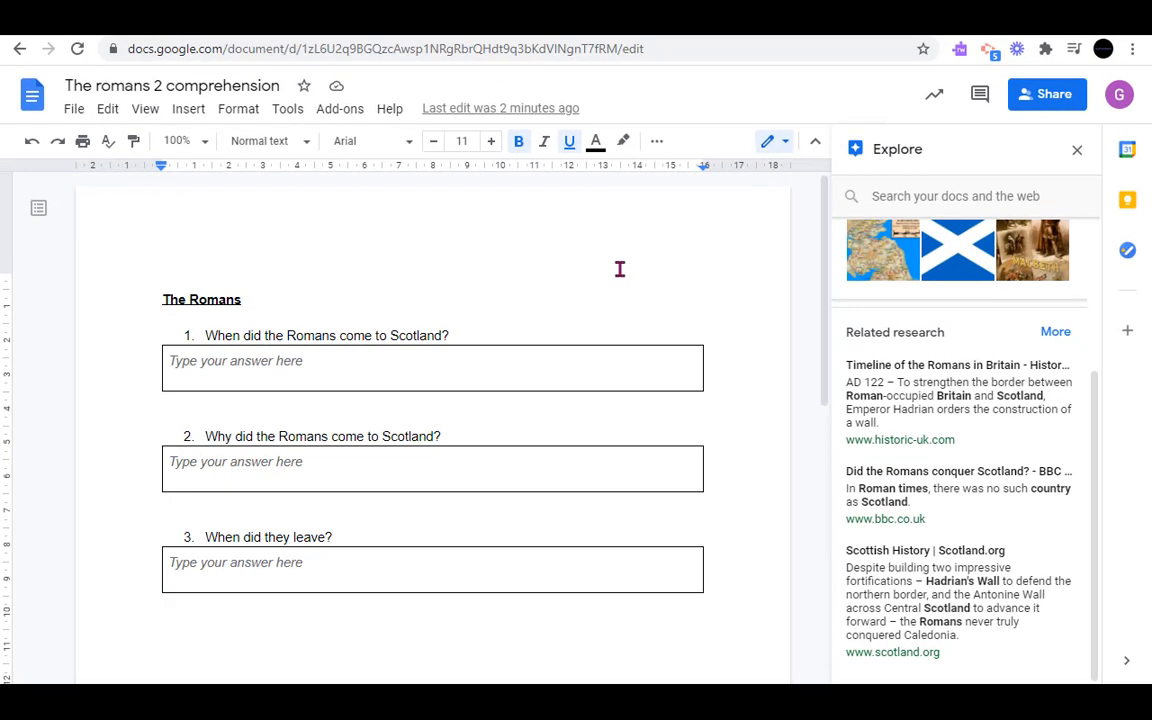
- Close the Explore results and search the web for "chrome extensions" in a new browser tab
click(1077, 149)
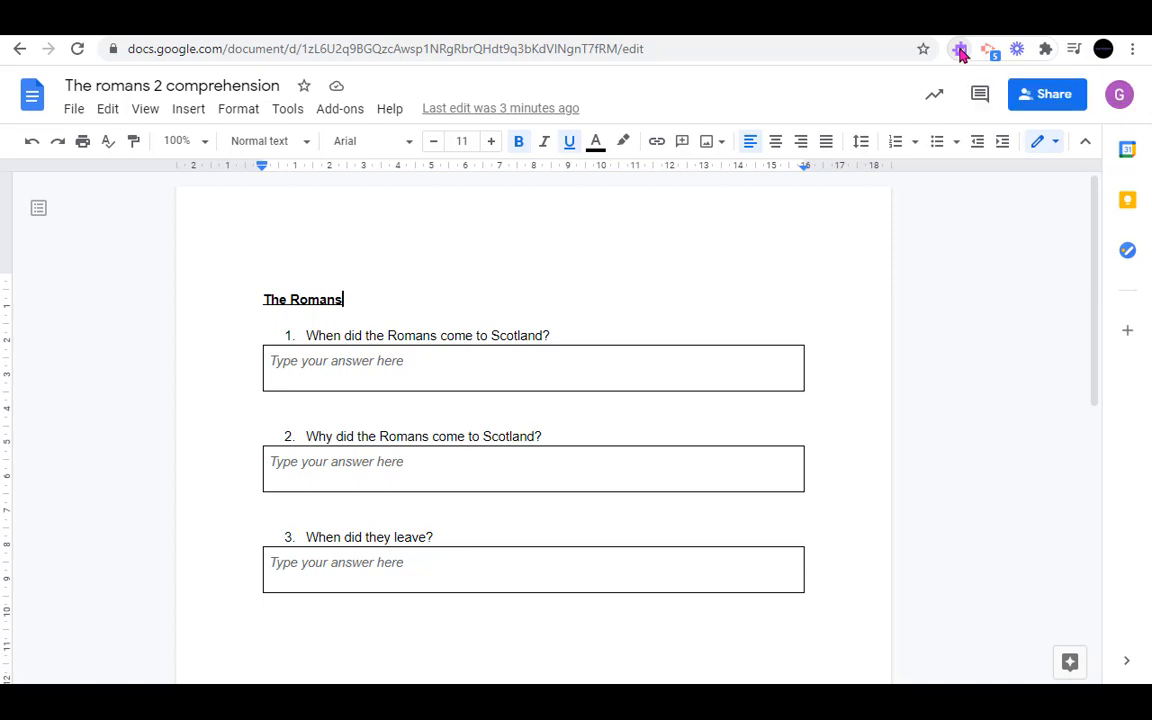
click(880, 22)
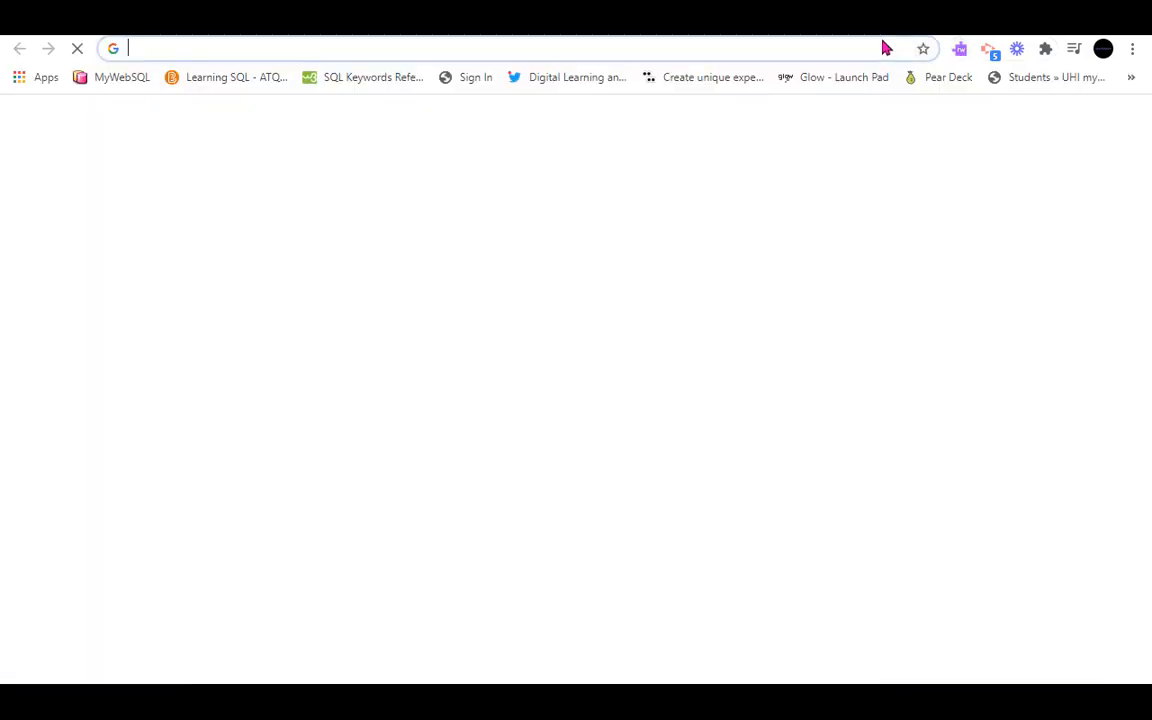
click(864, 52)
text(chr)
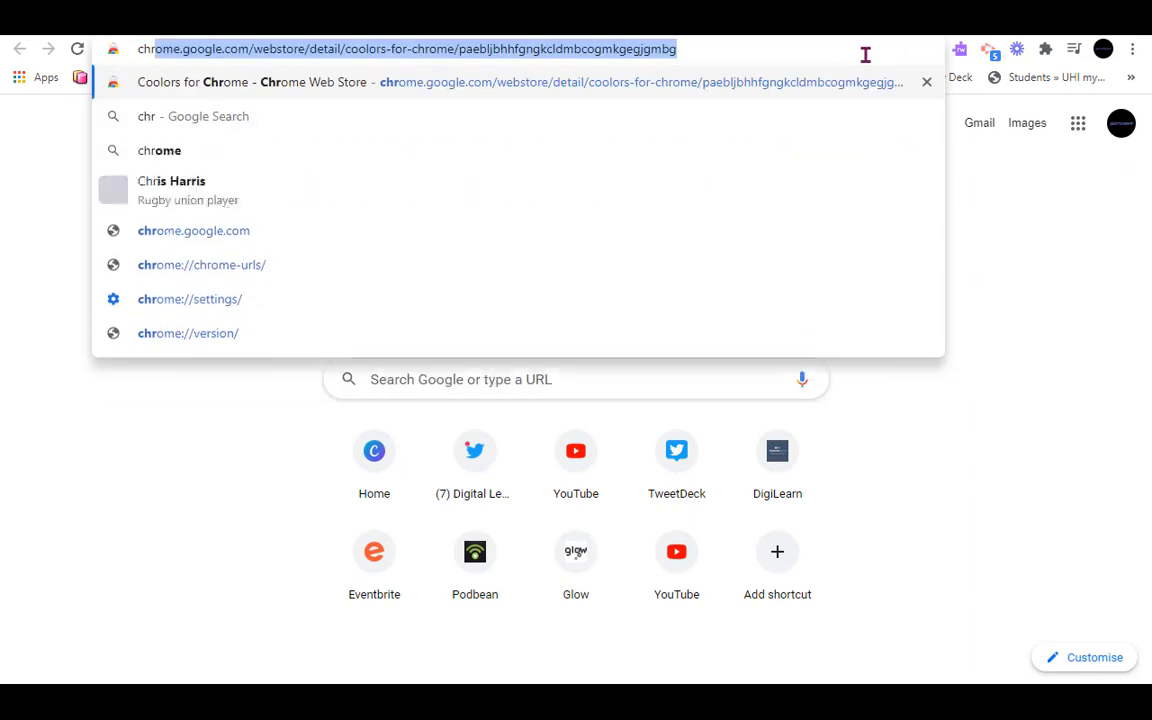
text(ome exten)
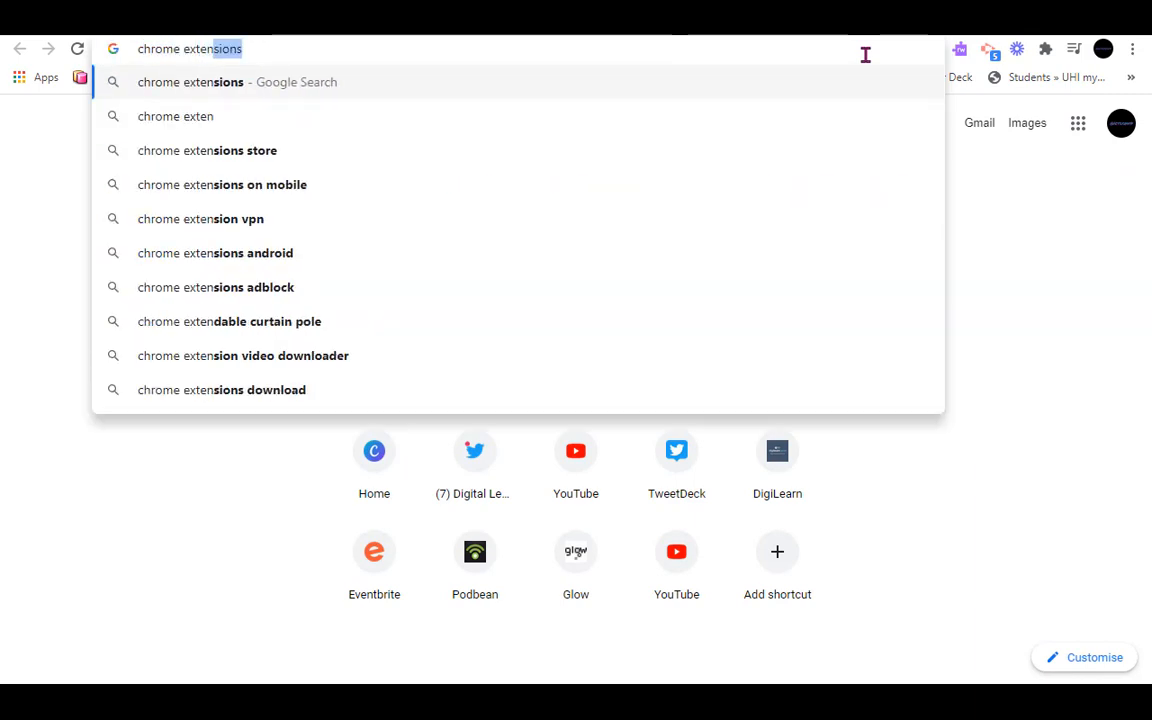
text(sions)
key(Return)
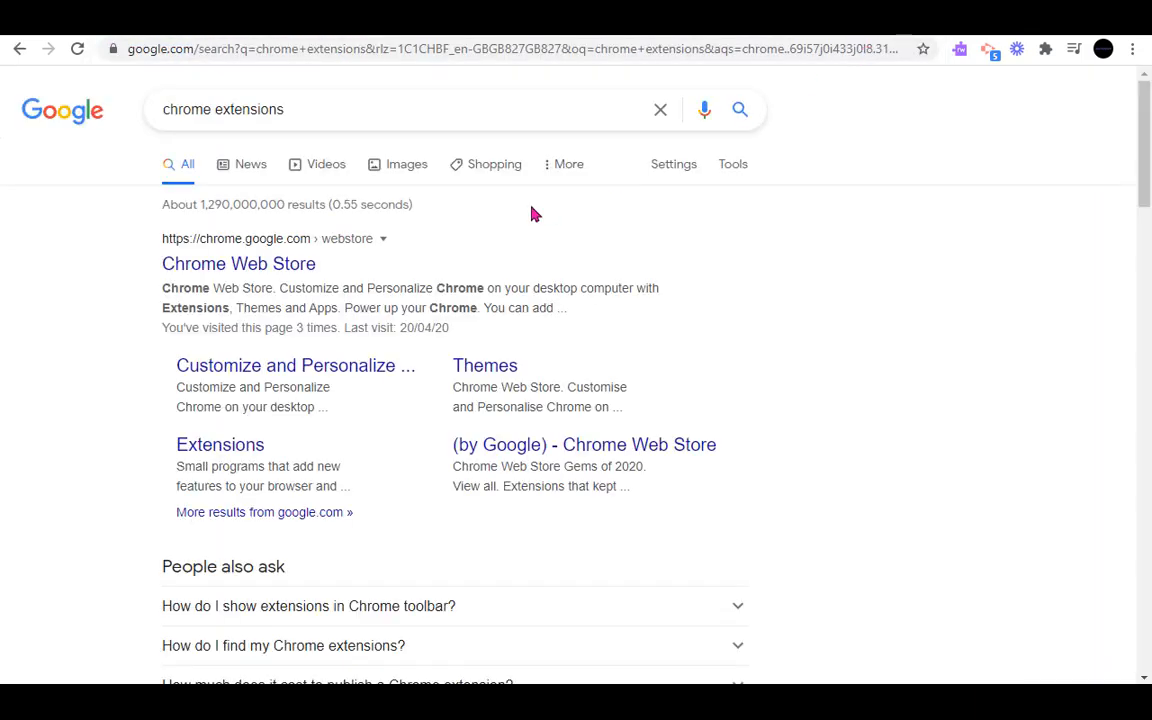
- Open the Chrome Web Store from the search results and filter its extensions by the Accessibility category
click(256, 270)
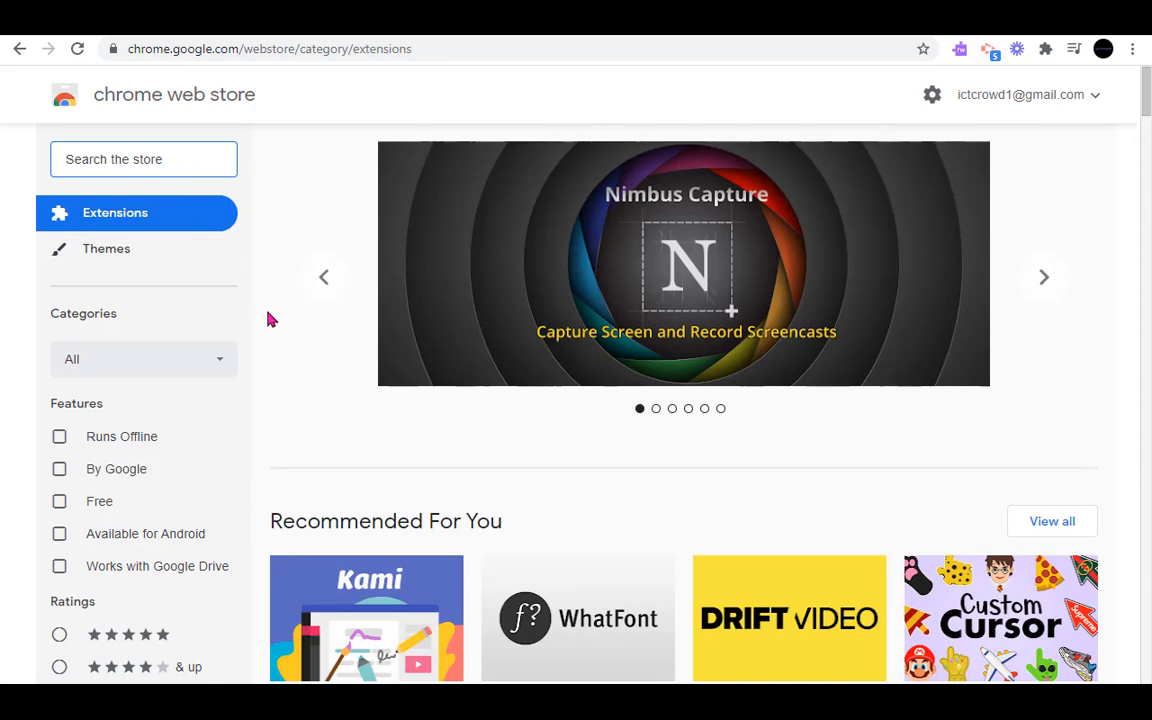
scroll(268, 318, down, 1)
click(205, 268)
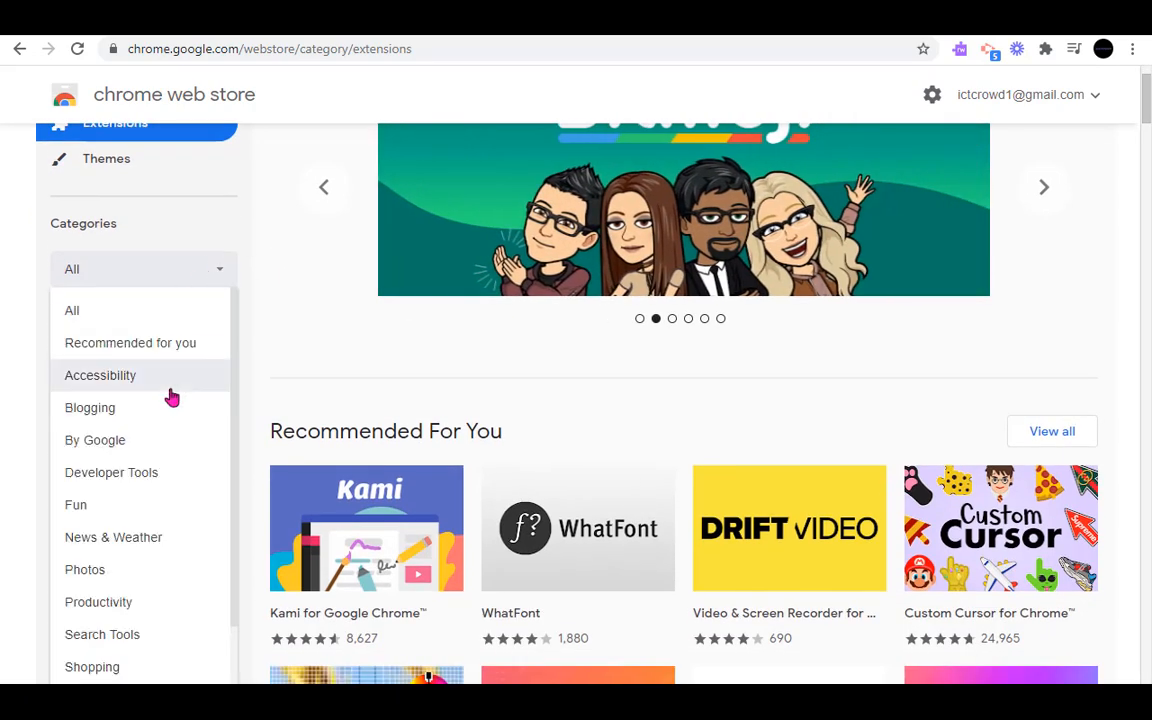
click(134, 378)
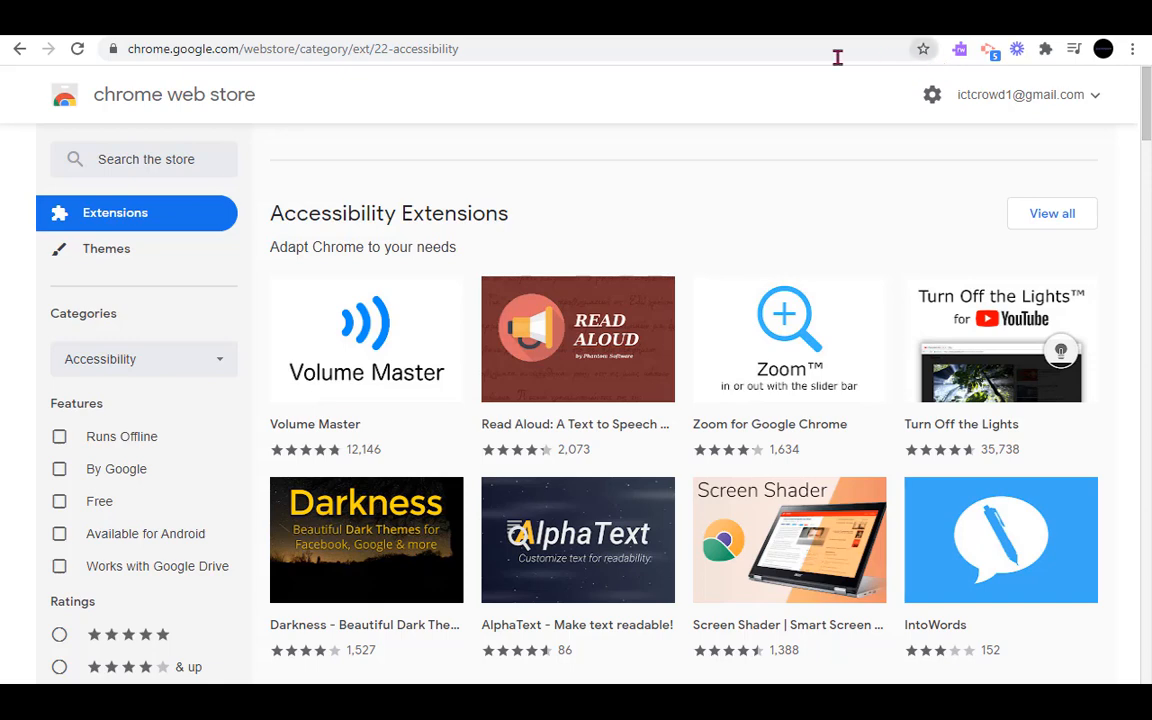
- Return to the Romans worksheet, activate the text-to-speech extension and have it read question 1 aloud
click(308, 22)
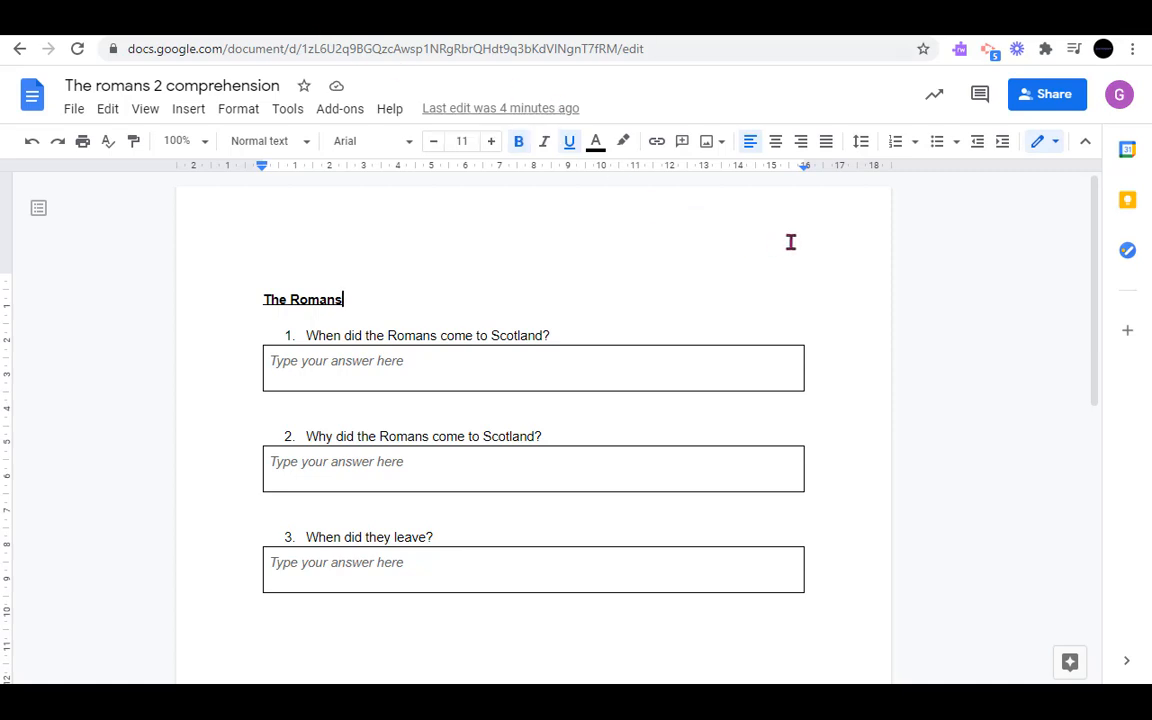
click(958, 52)
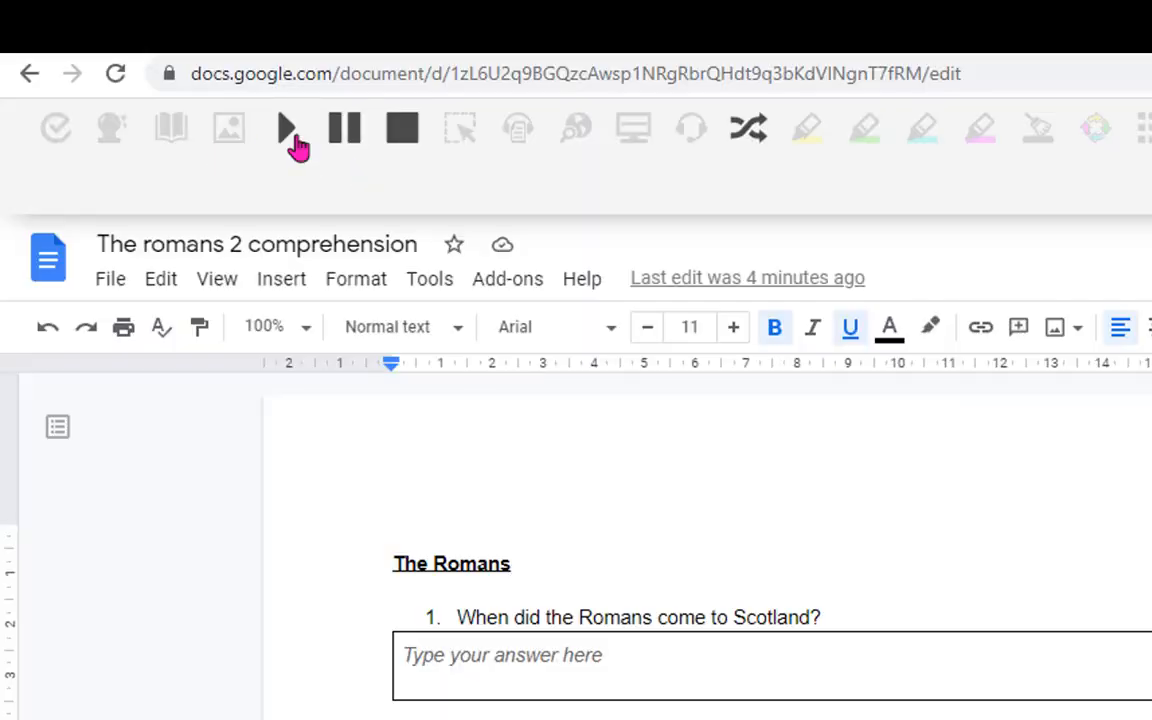
click(295, 138)
drag(843, 614, 459, 622)
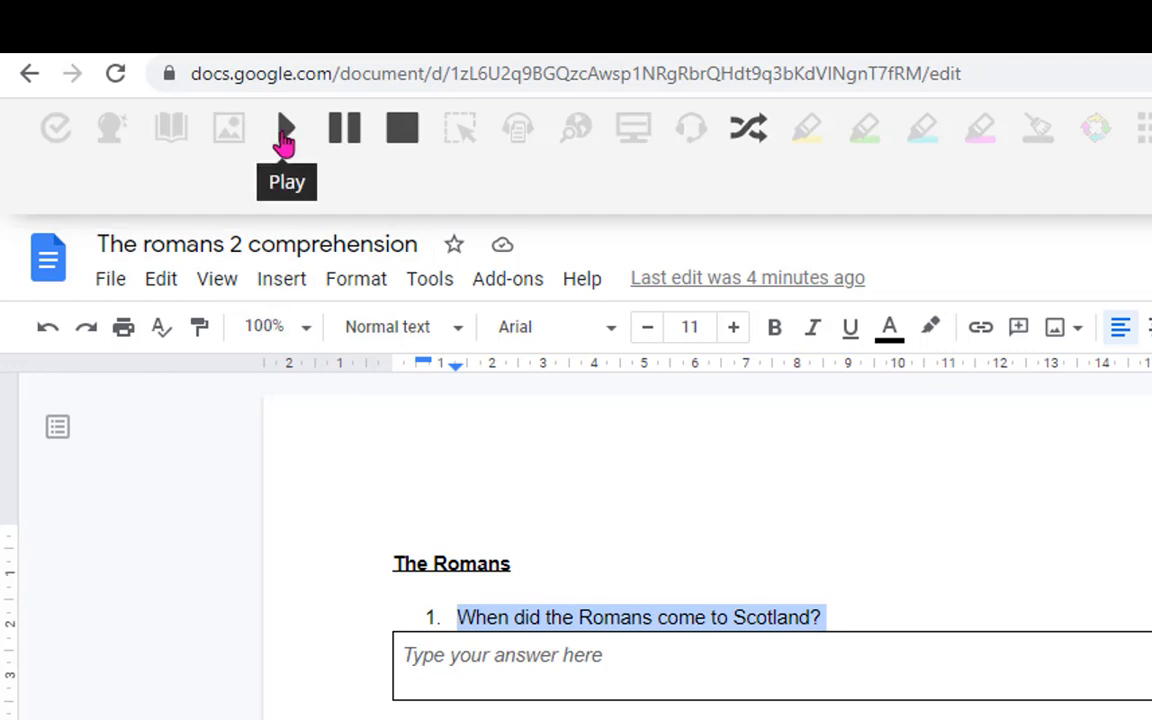
click(286, 138)
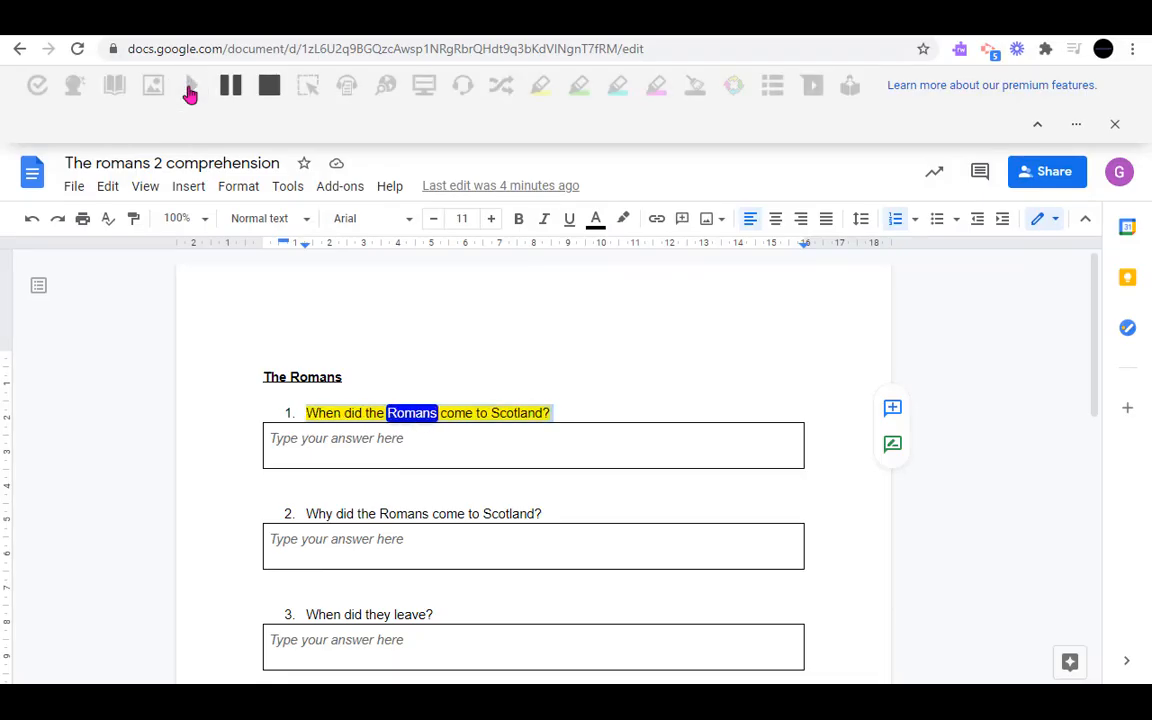
- Pause the reading of question 1, place the cursor at the title "The Romans" and stop the speech
click(224, 90)
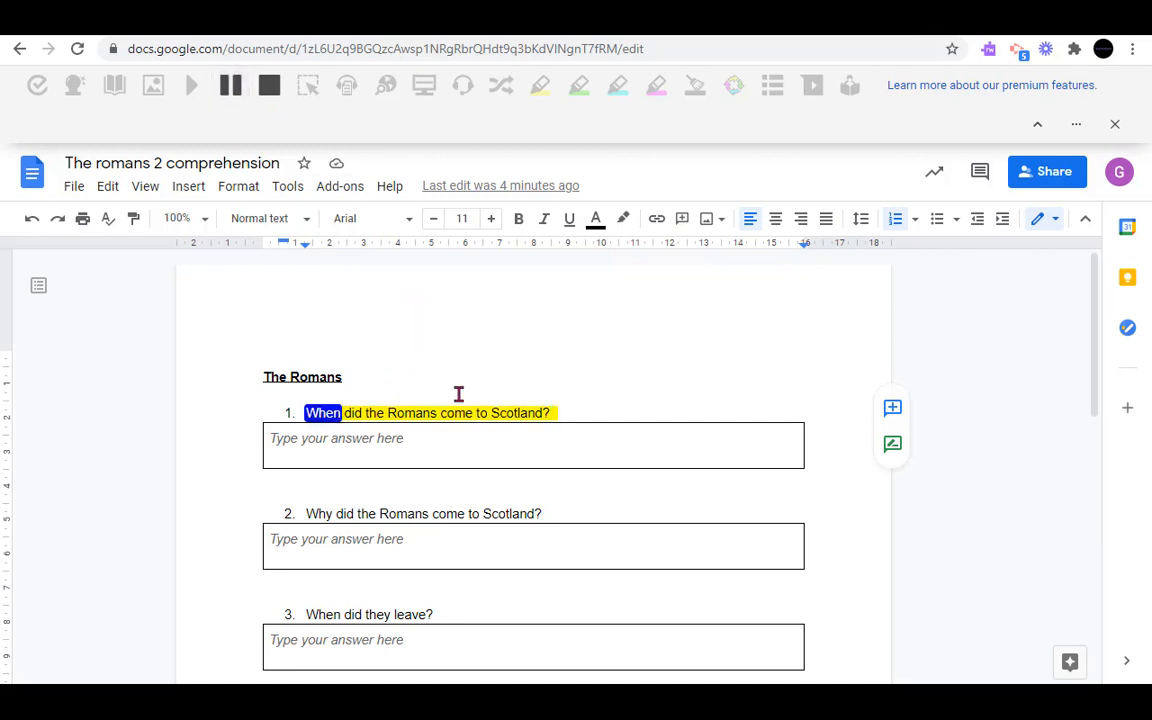
click(414, 378)
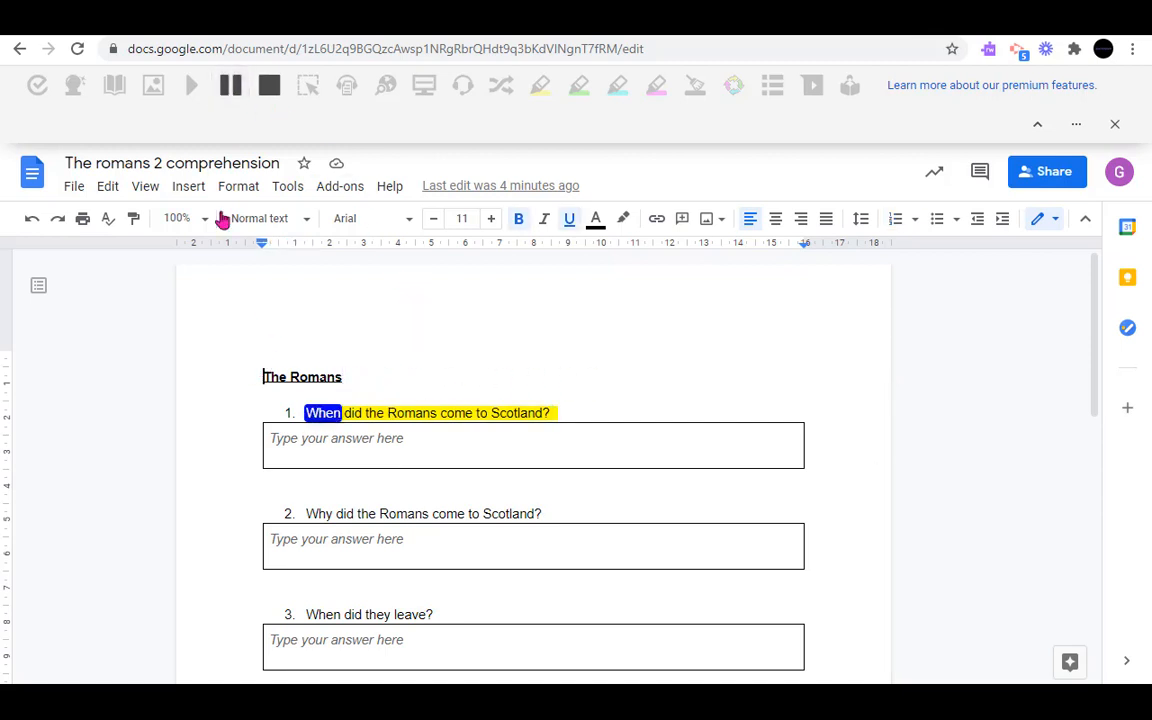
click(270, 90)
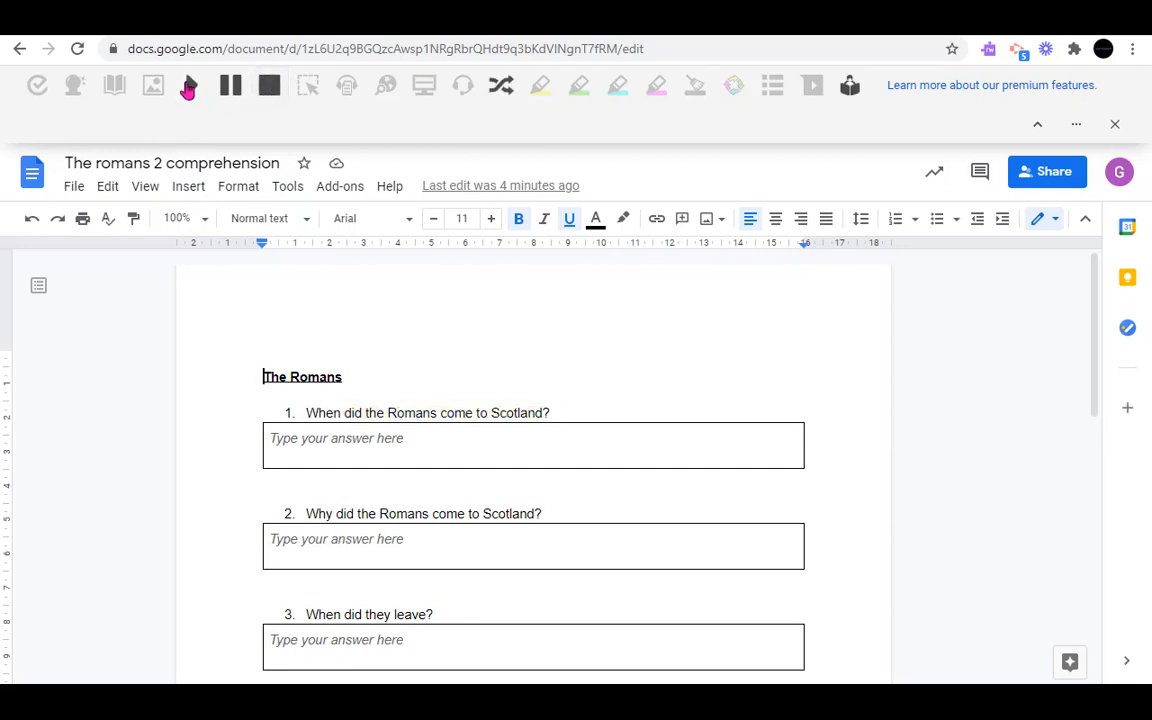
- Start reading question 1 aloud again and pause it partway through the sentence
click(189, 88)
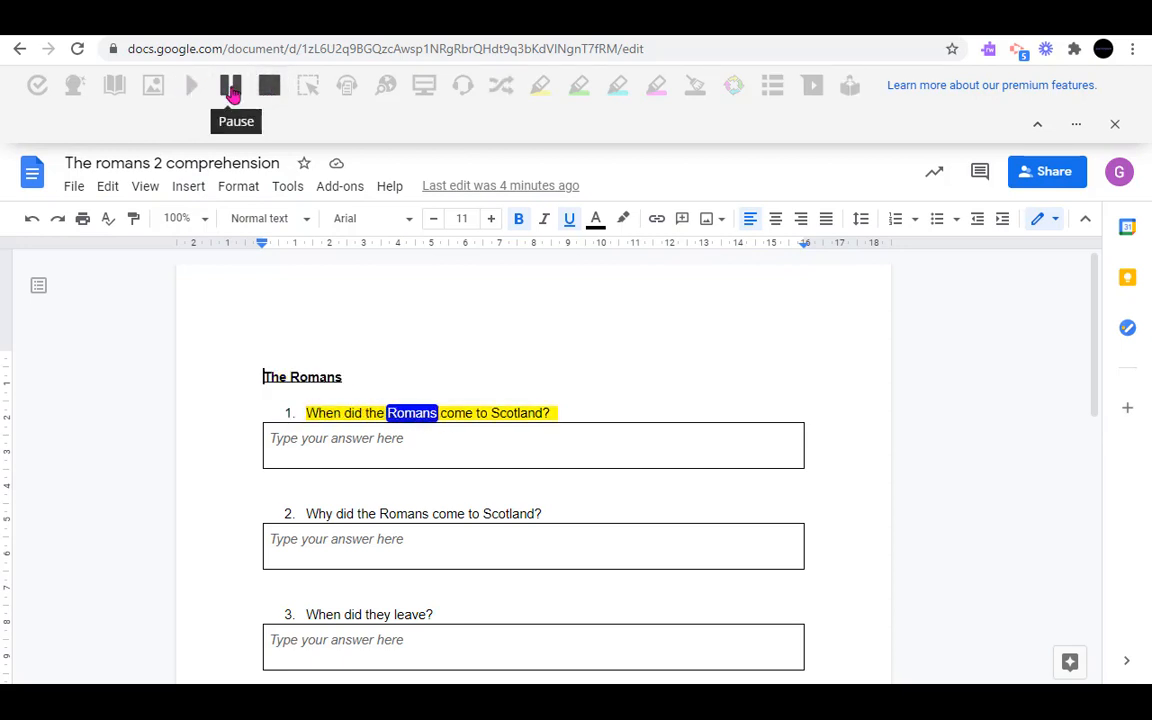
click(232, 92)
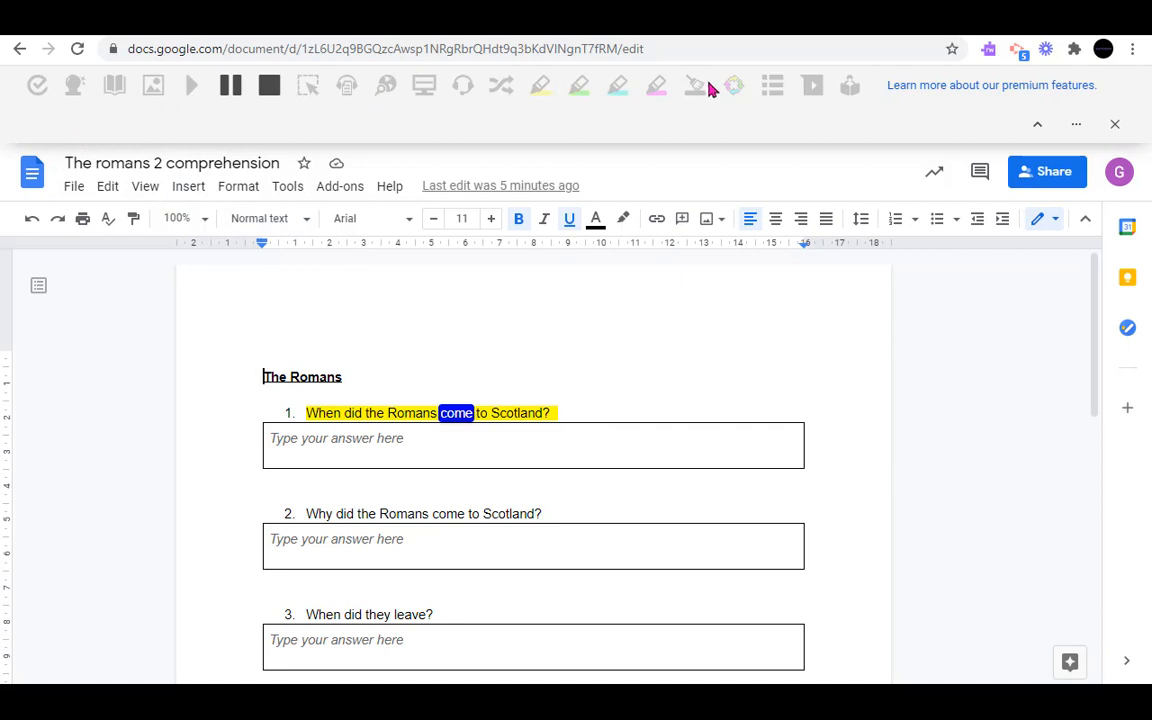
click(817, 438)
double_click(790, 391)
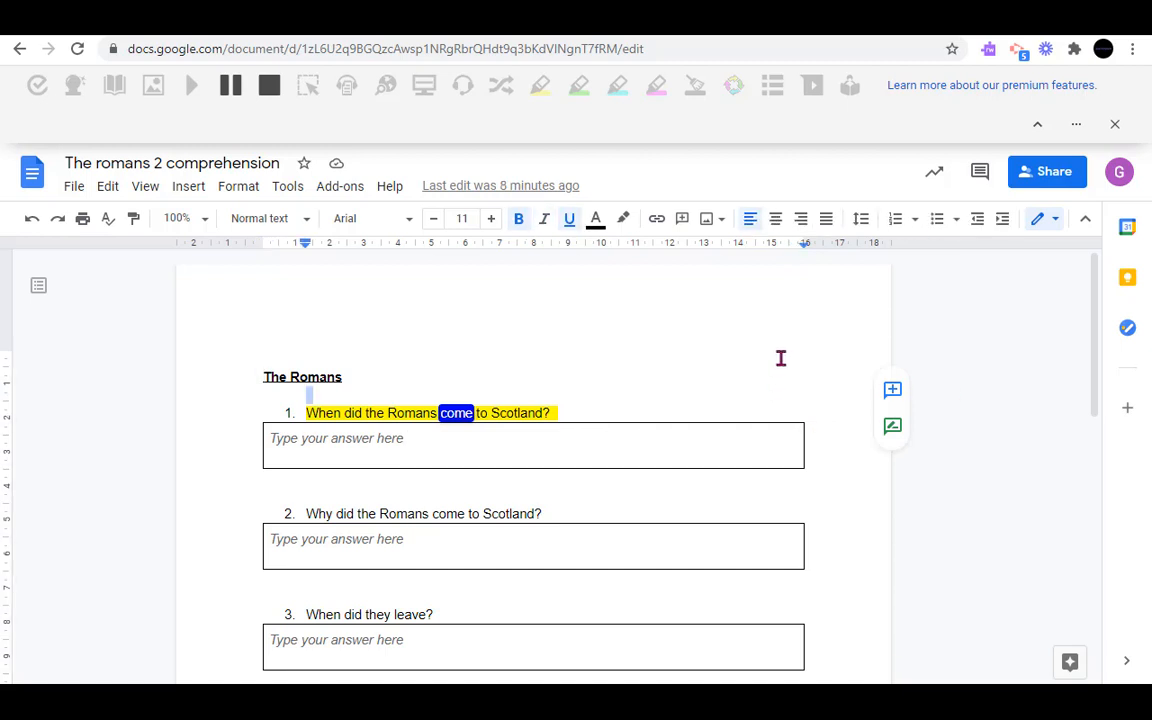
- Reopen Explore, open the related research result "Scottish History | Scotland.org" and go to its History introduction
click(1058, 670)
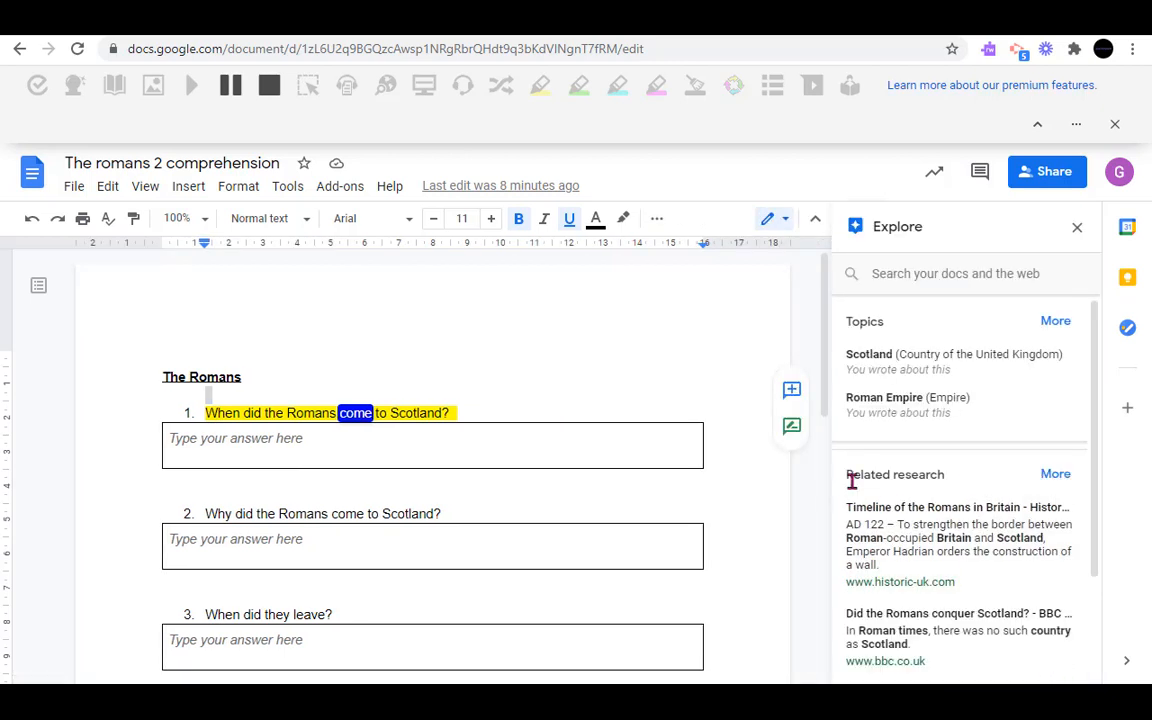
scroll(966, 548, down, 3)
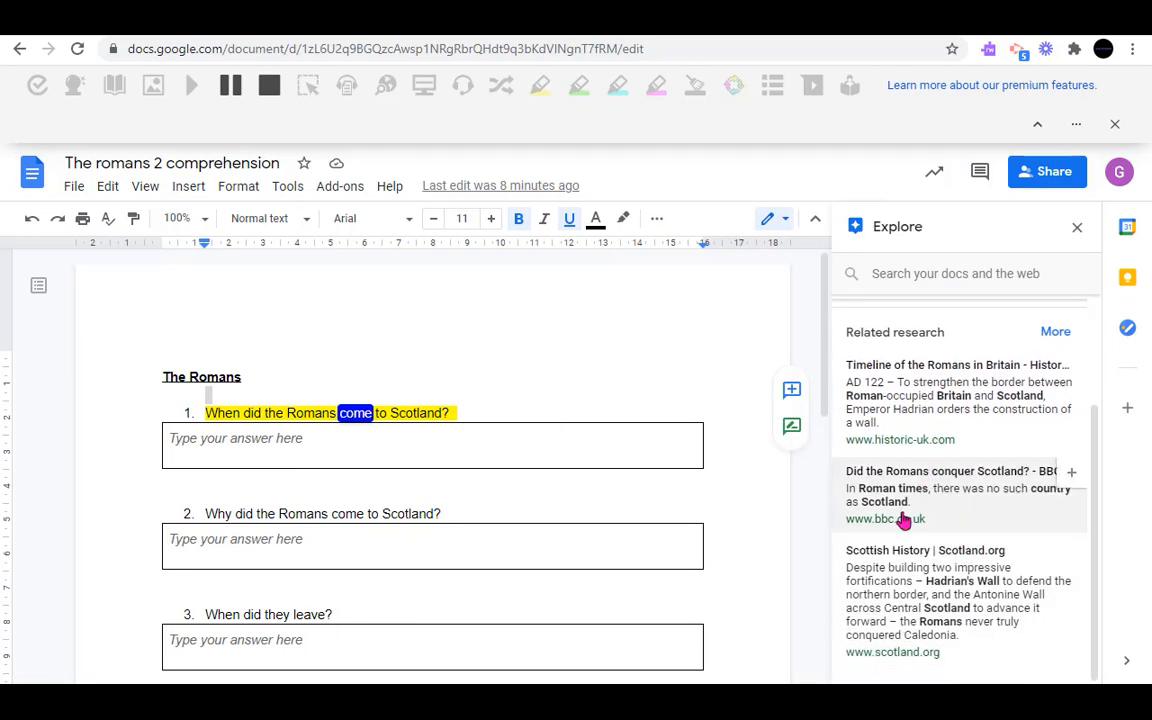
click(933, 610)
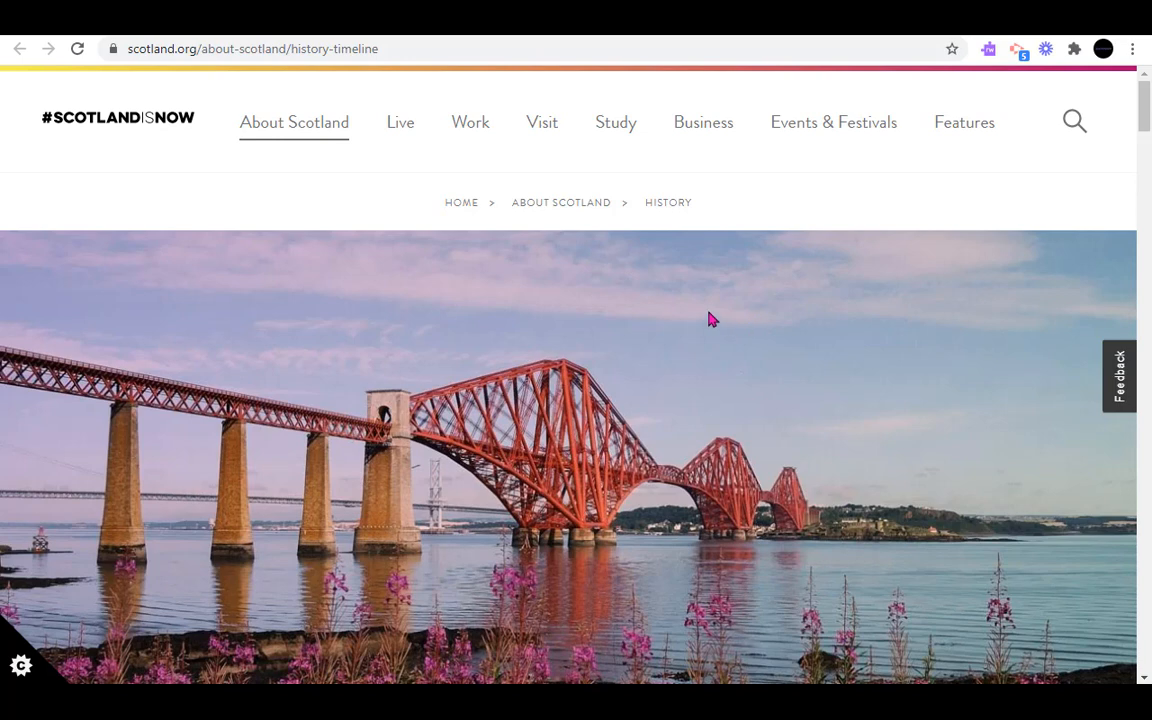
scroll(711, 318, down, 5)
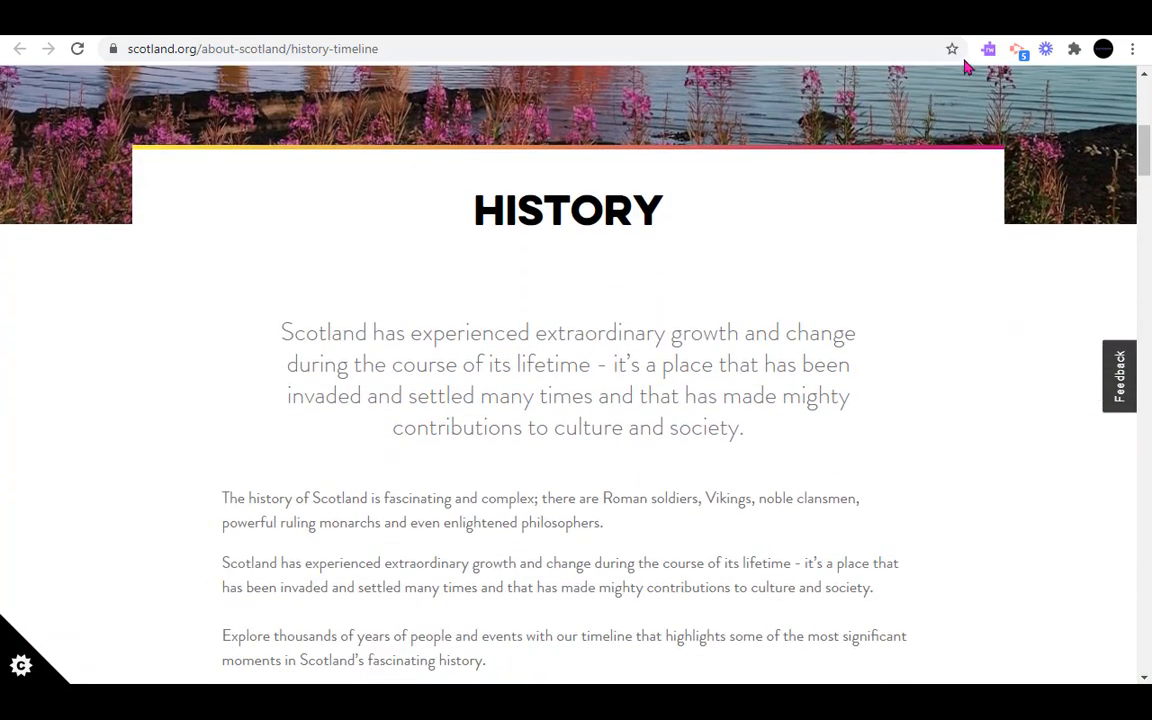
- Activate the text-to-speech extension on the Scotland.org page, have the selected introductory History paragraph read aloud, and stop it
click(988, 50)
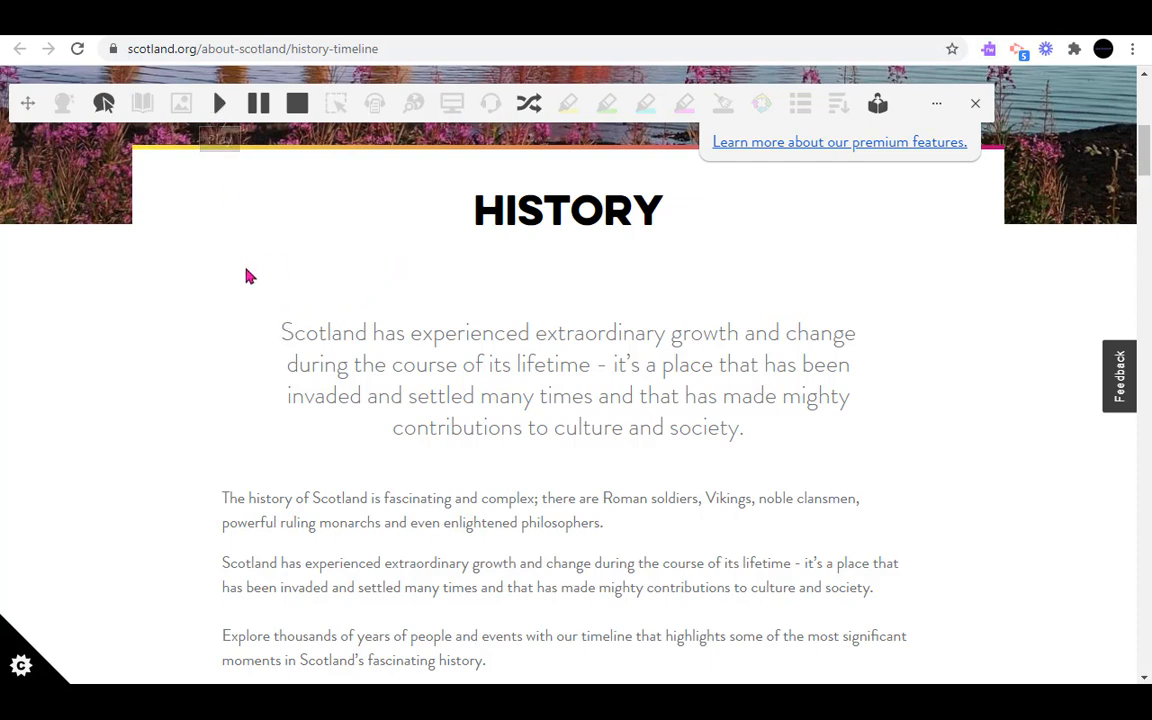
drag(288, 324, 763, 442)
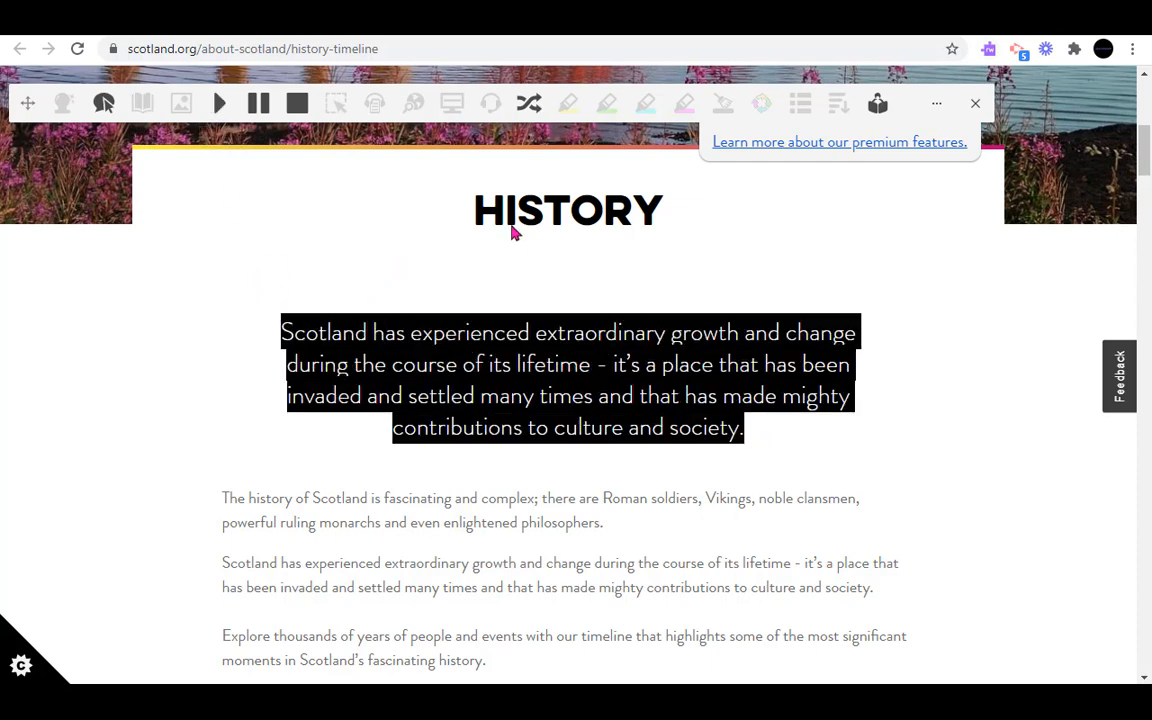
click(219, 104)
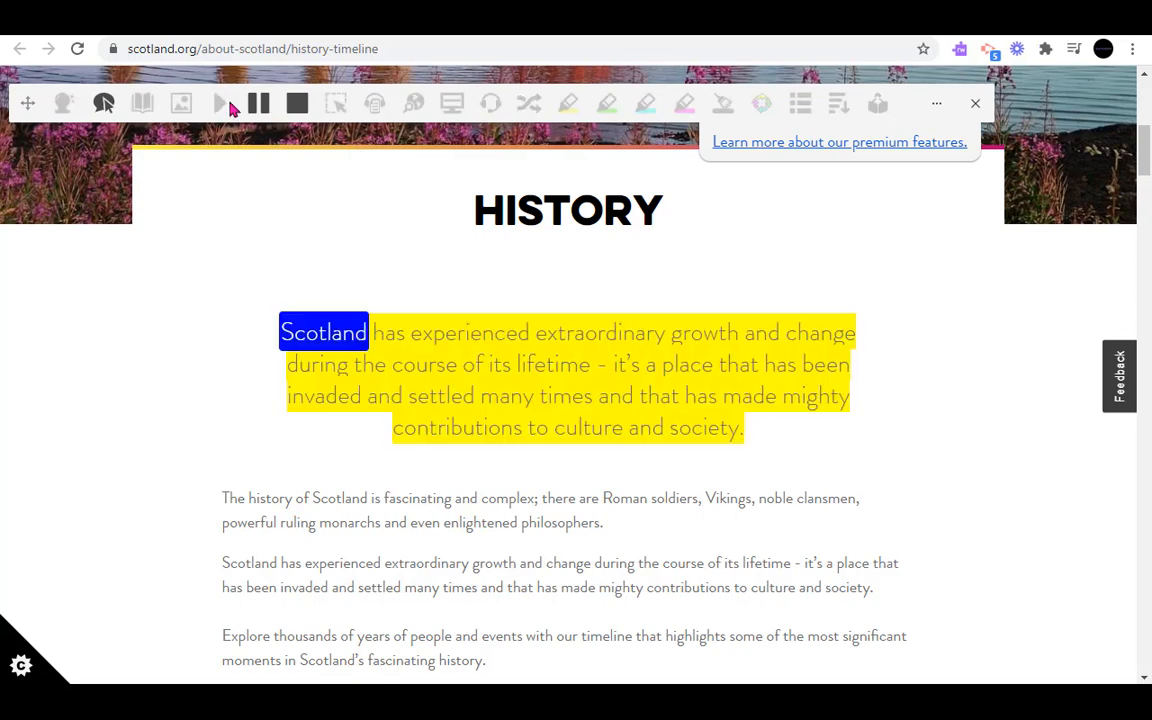
click(299, 112)
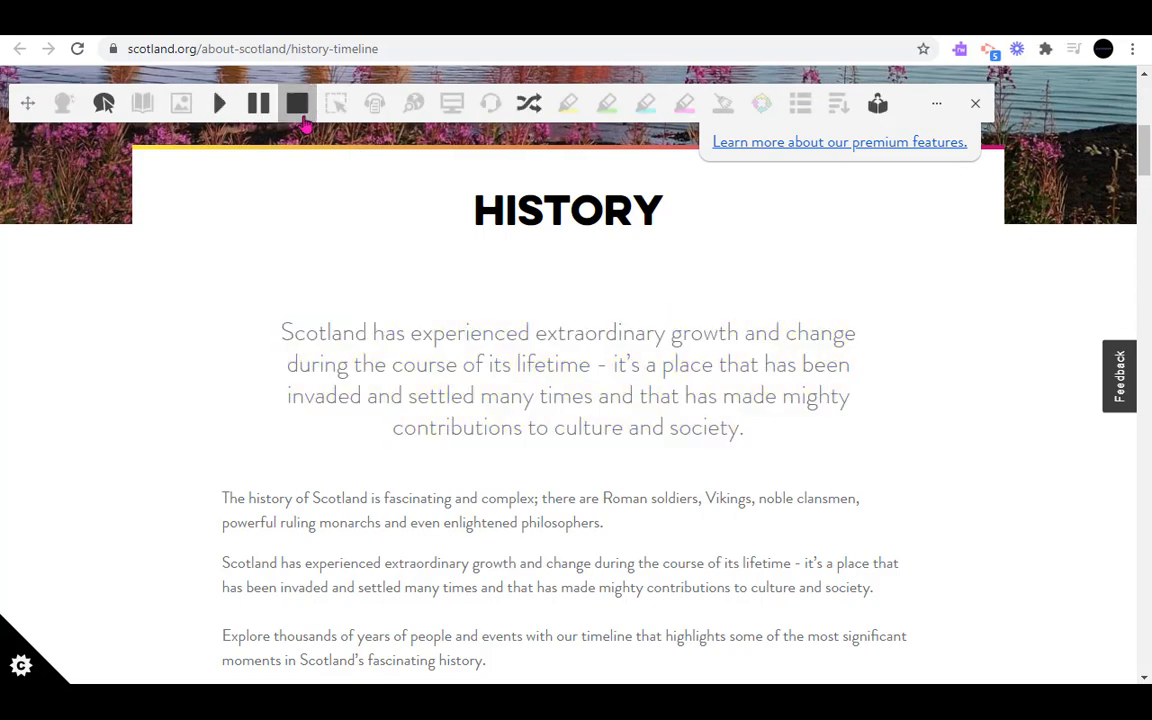
- Turn on Hover Speech, have the paragraph starting "The history of Scotland" read aloud, stop it, and return to the worksheet
scroll(144, 198, down, 1)
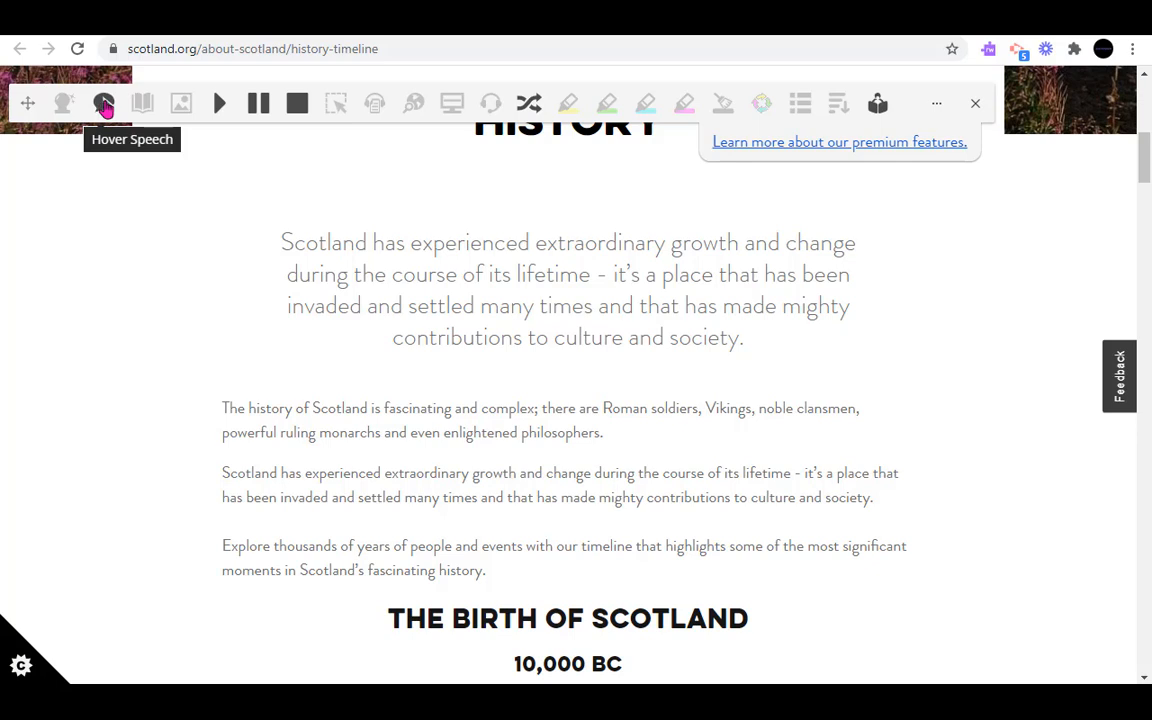
click(105, 107)
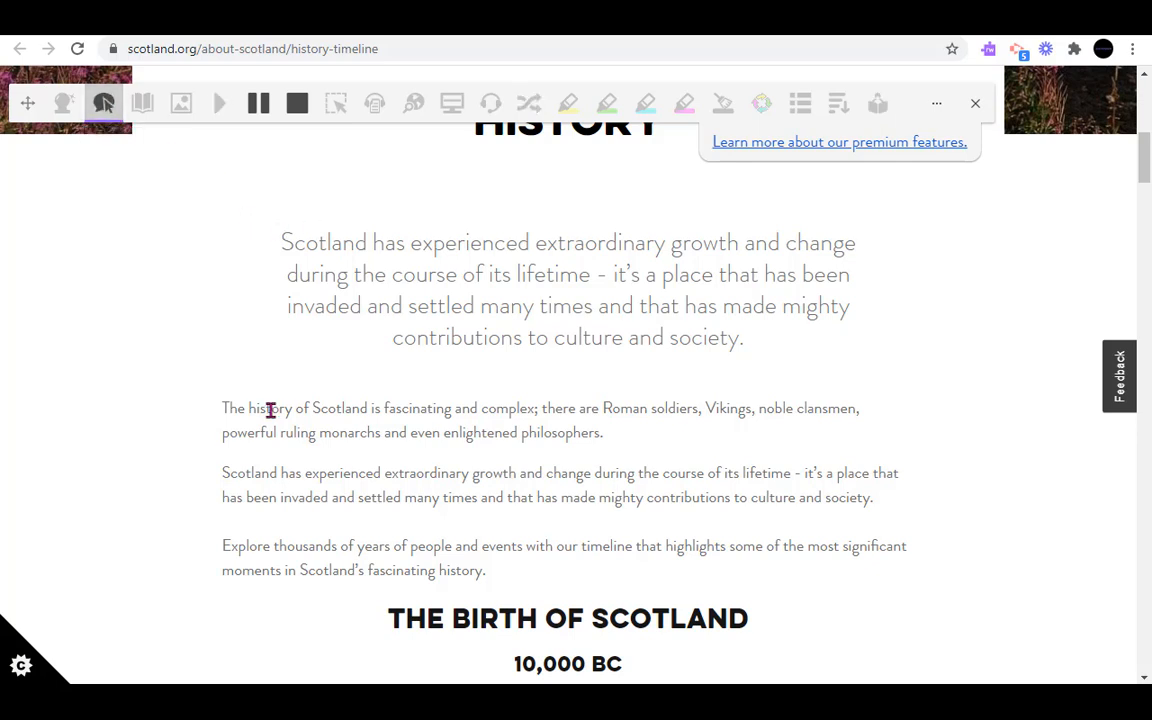
mouse_move(270, 410)
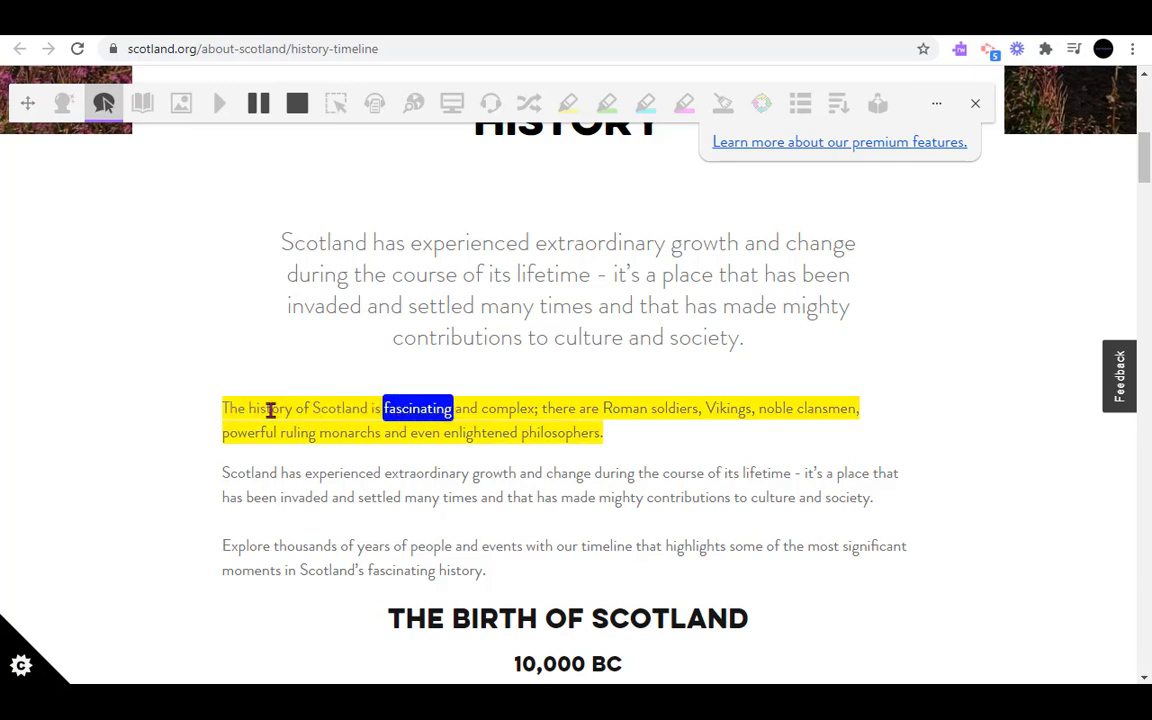
click(299, 105)
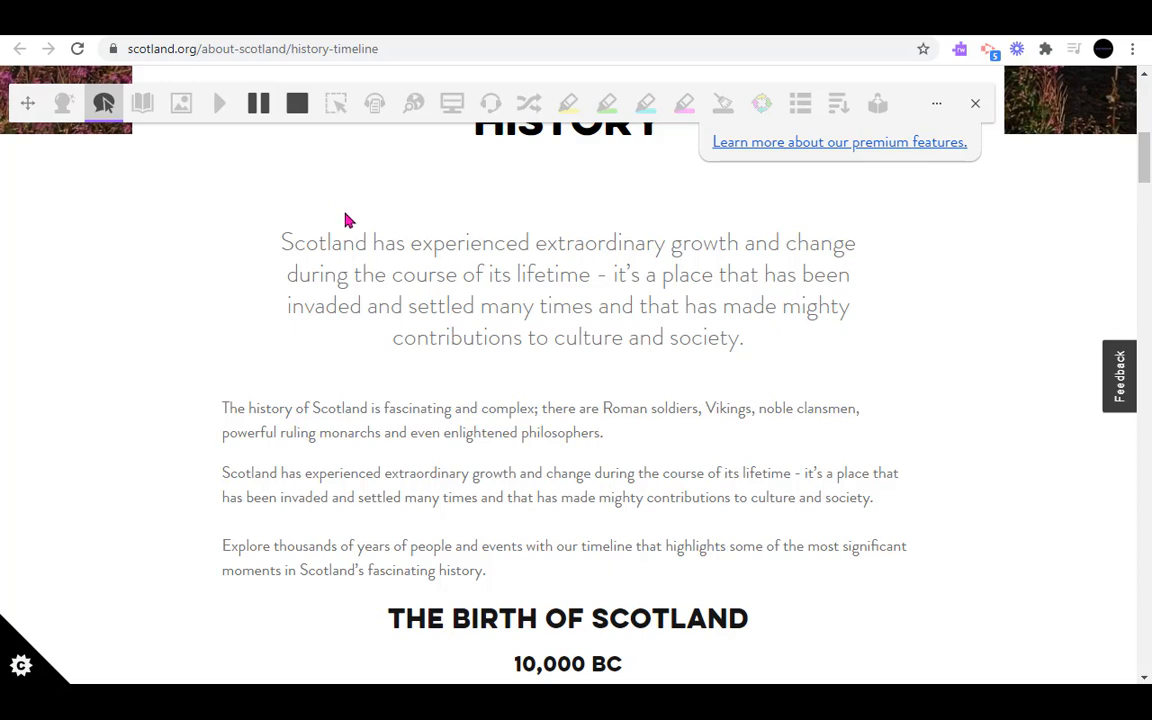
click(160, 20)
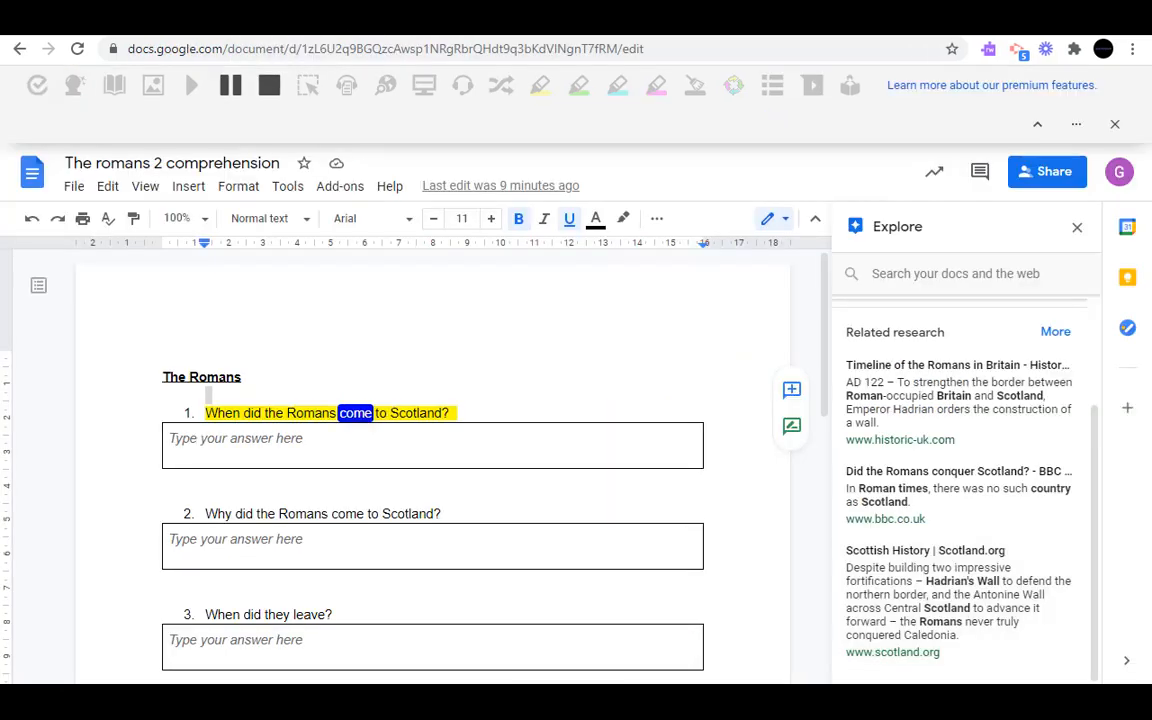